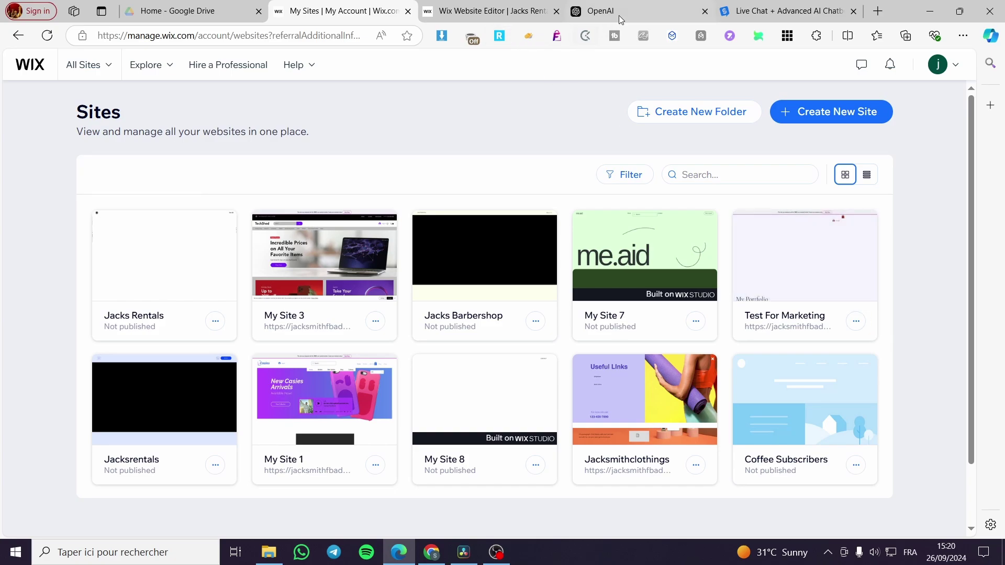
click(636, 8)
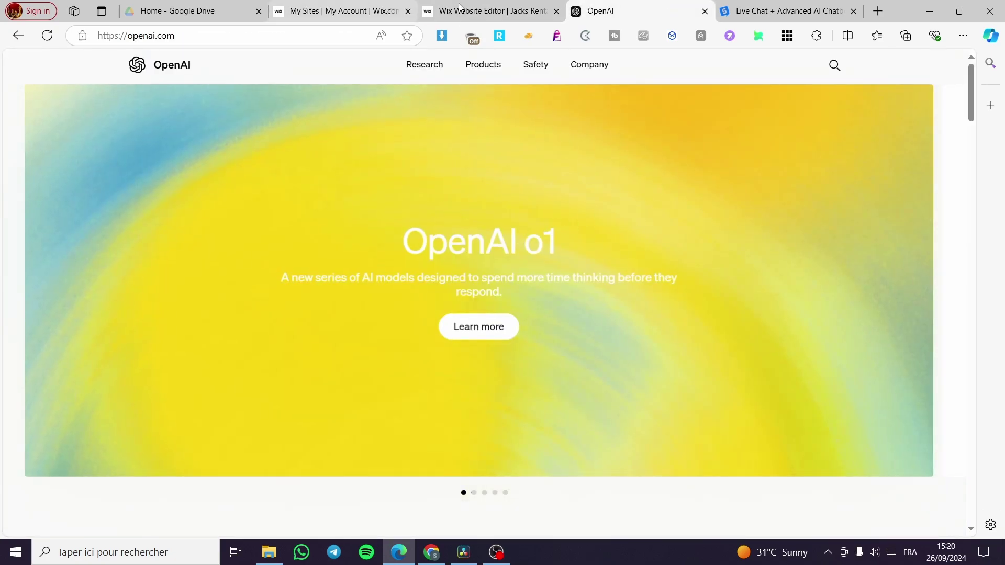
click(341, 10)
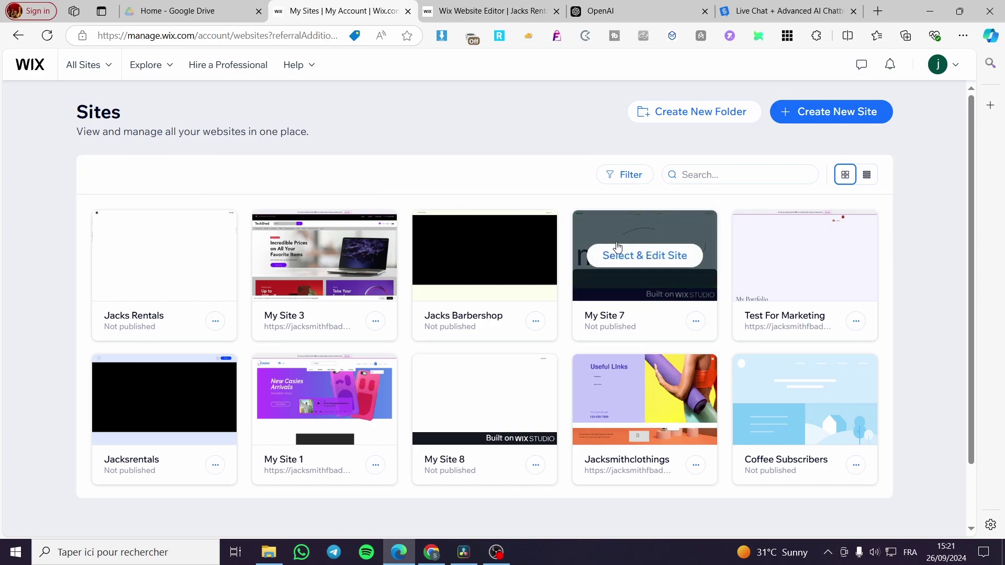
scroll(972, 130, down, 1)
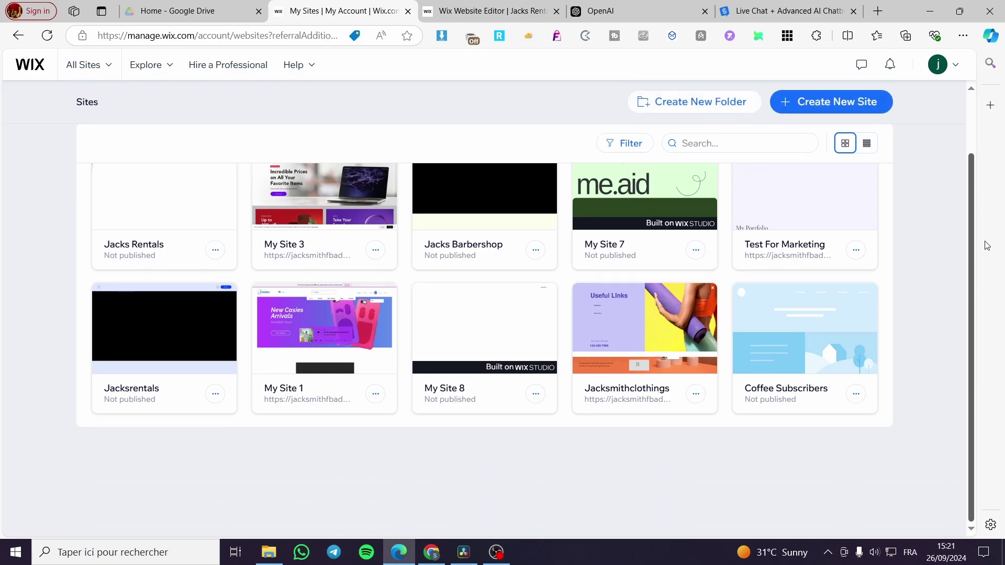
scroll(921, 120, up, 1)
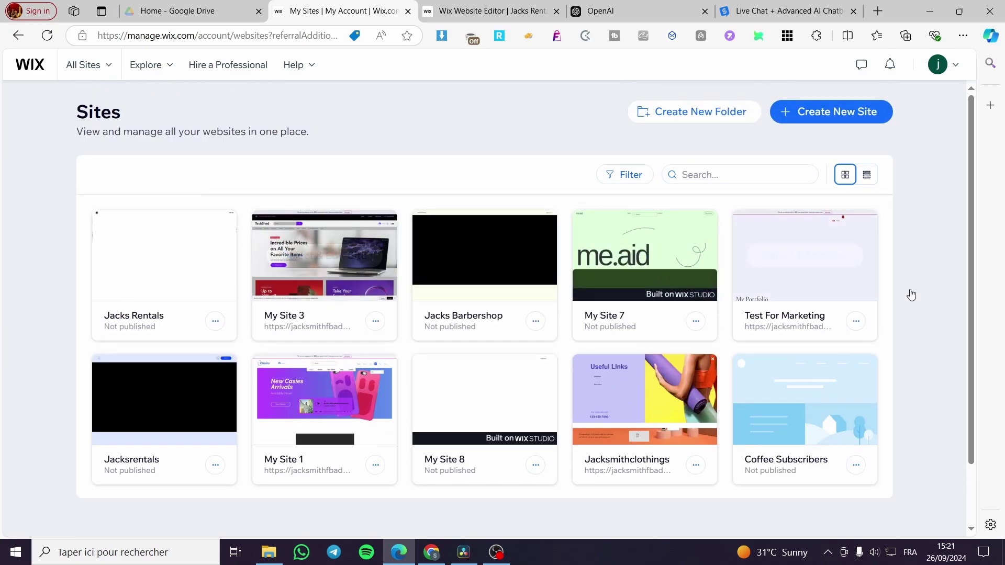
Open the Jacks Rentals site from the sites list and bring up its website editor
mouse_move(651, 281)
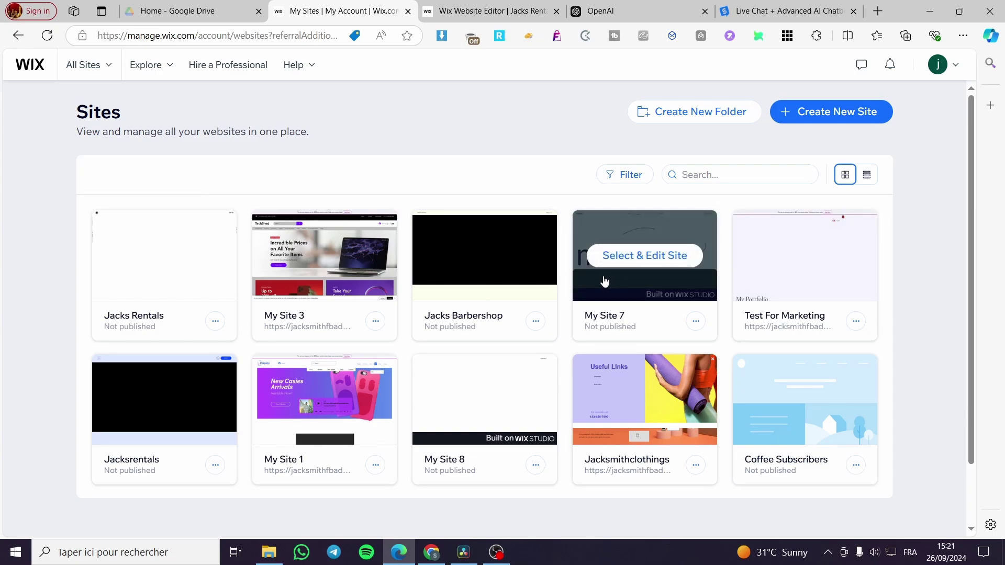
mouse_move(175, 285)
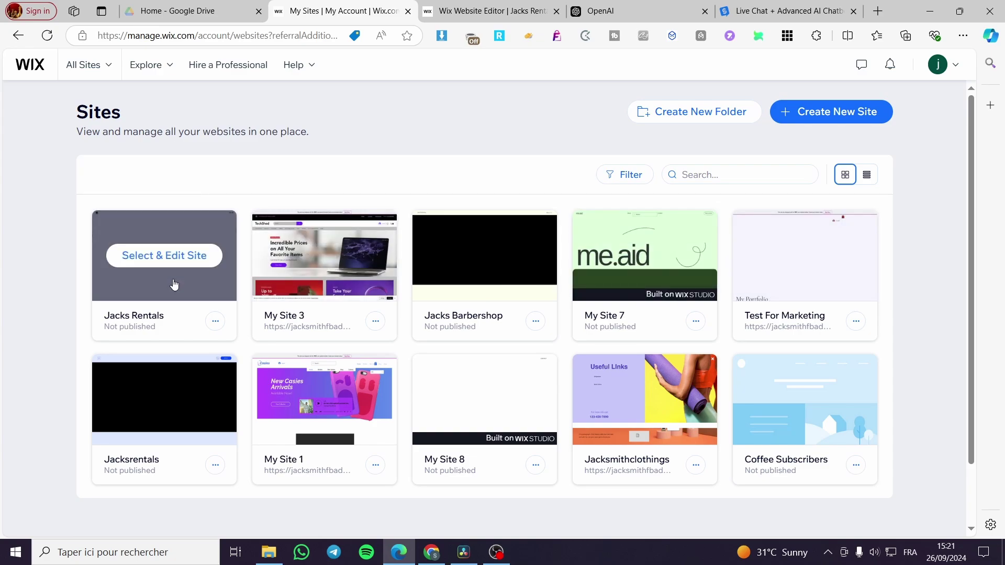
click(180, 259)
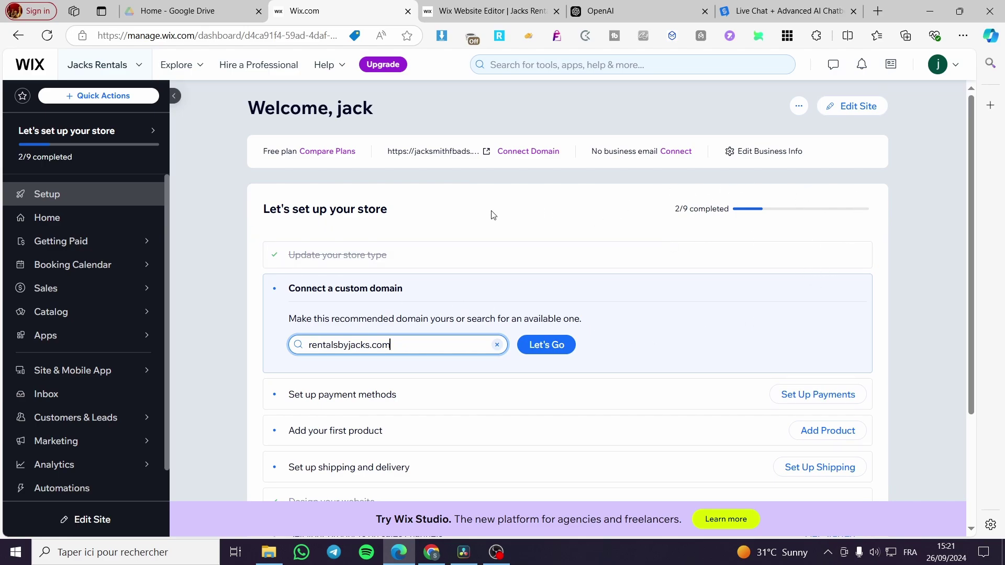
click(873, 112)
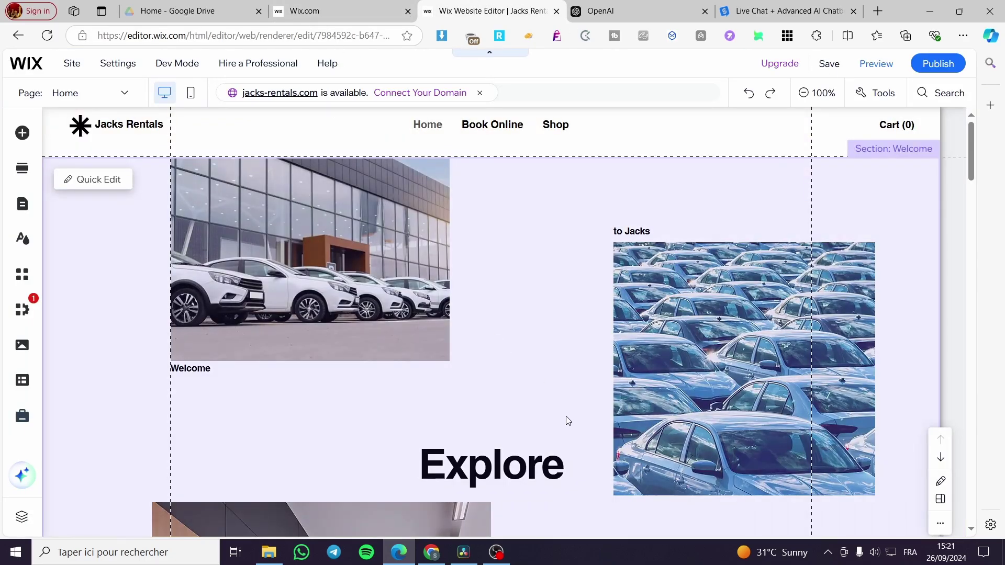
Look over the home page in the editor, open the live Jacks Rentals site and select its web address
scroll(568, 421, down, 5)
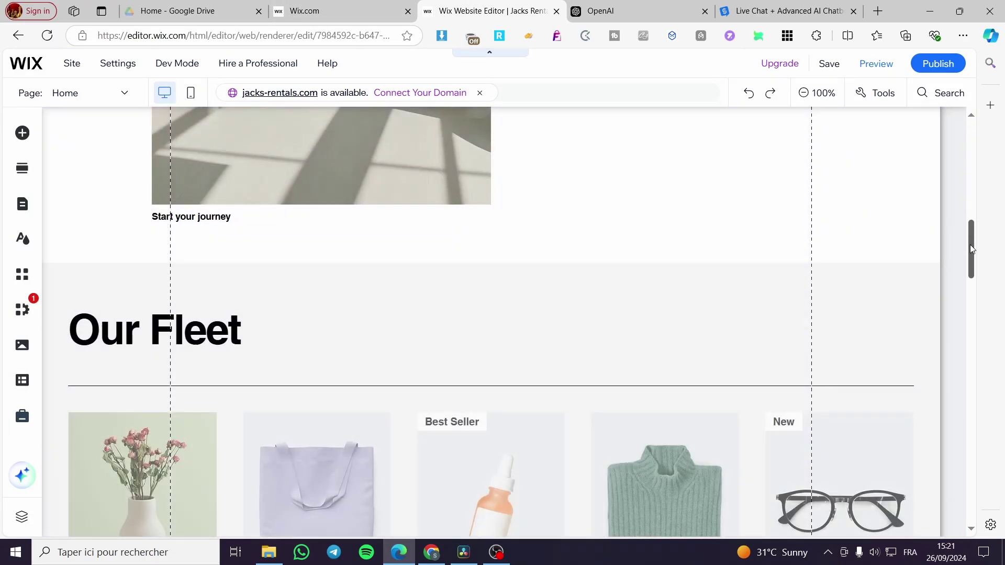
drag(969, 244, 968, 152)
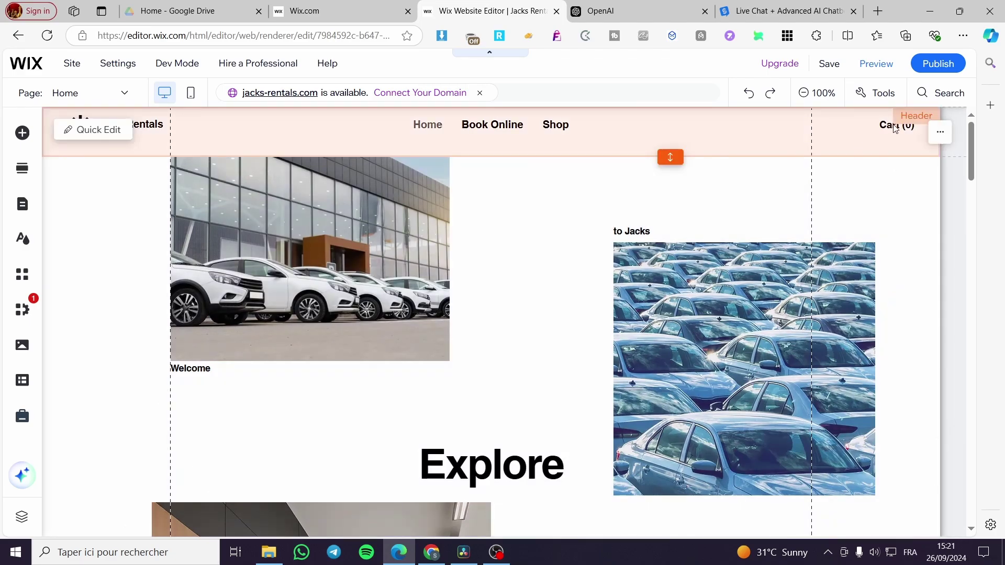
mouse_move(930, 66)
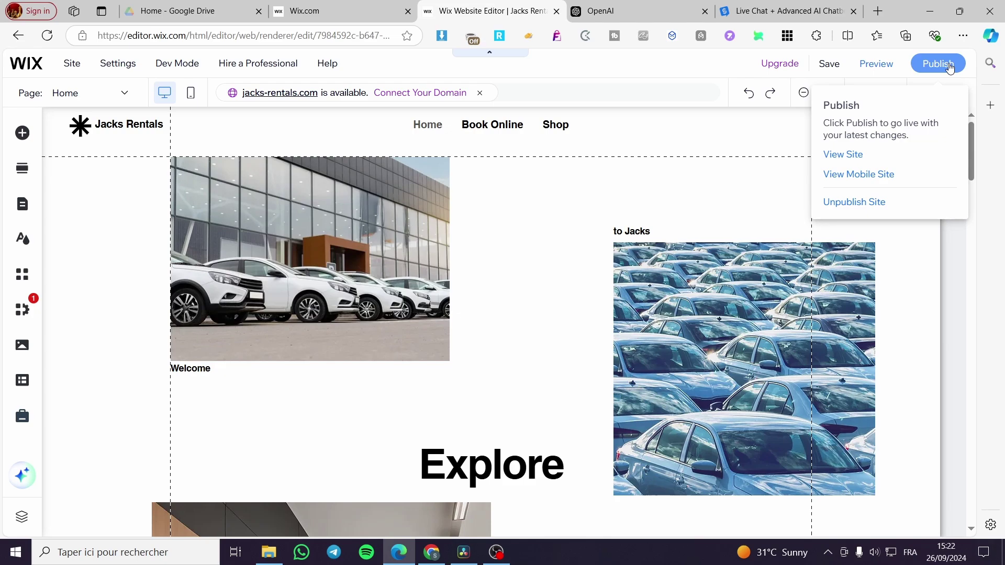
click(842, 154)
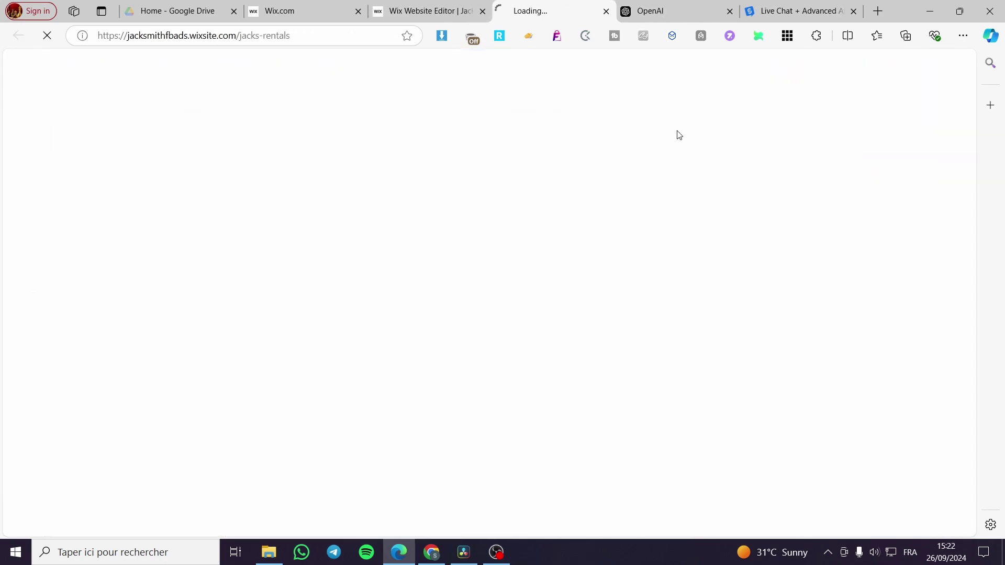
click(293, 37)
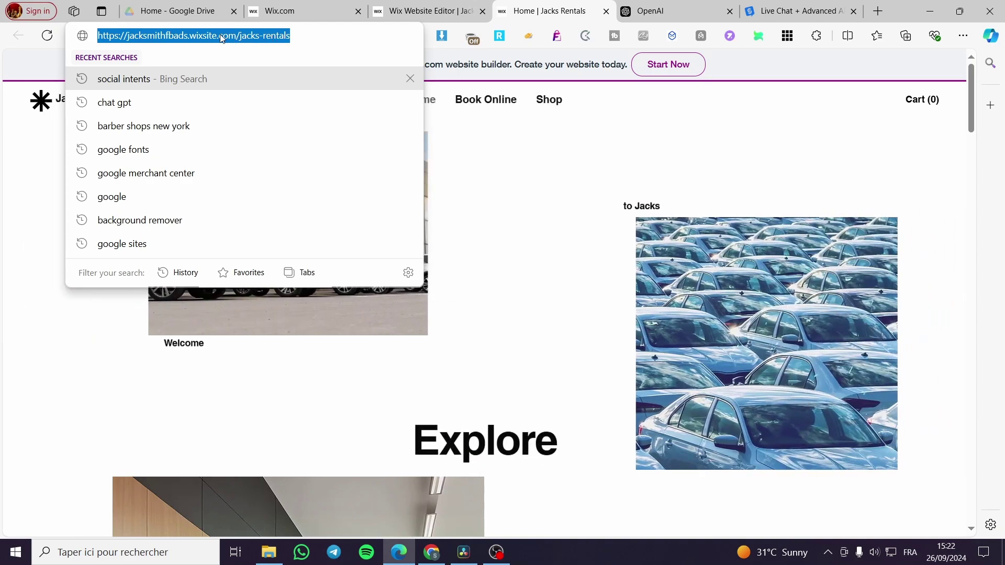
click(437, 4)
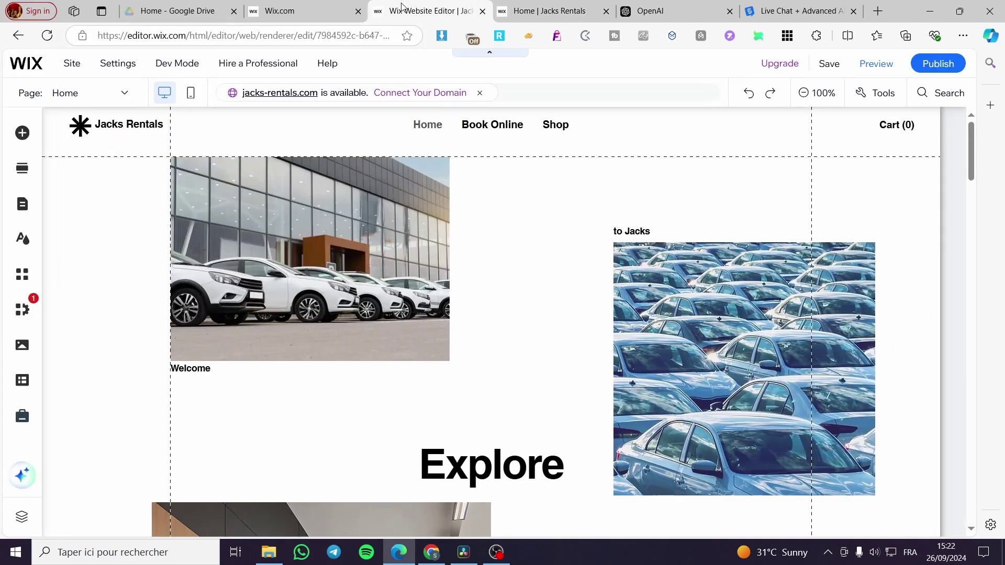
click(530, 11)
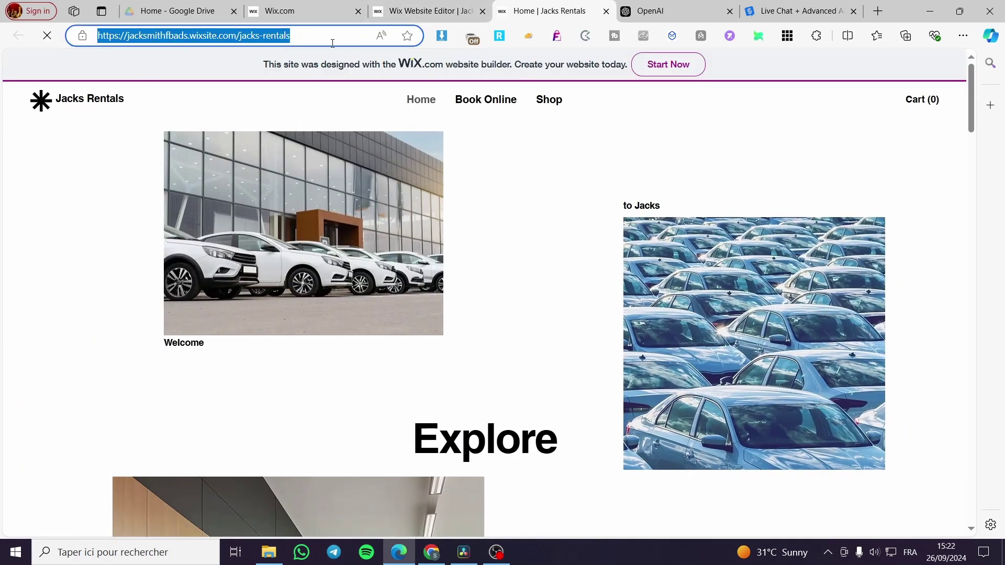
click(421, 21)
click(544, 10)
click(639, 4)
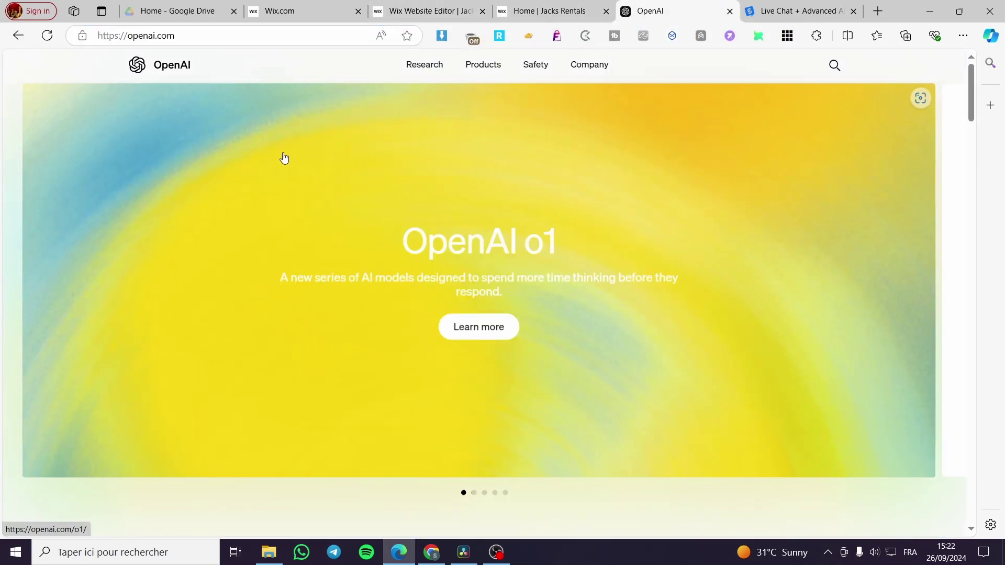
Switch to the Social Intents website and sign in with the suggested Google account
click(791, 6)
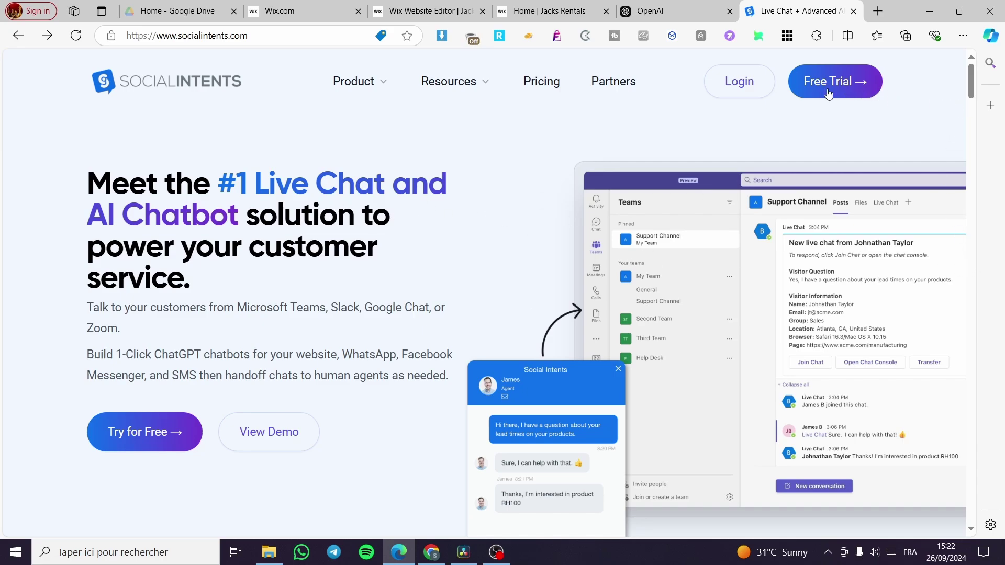
click(740, 86)
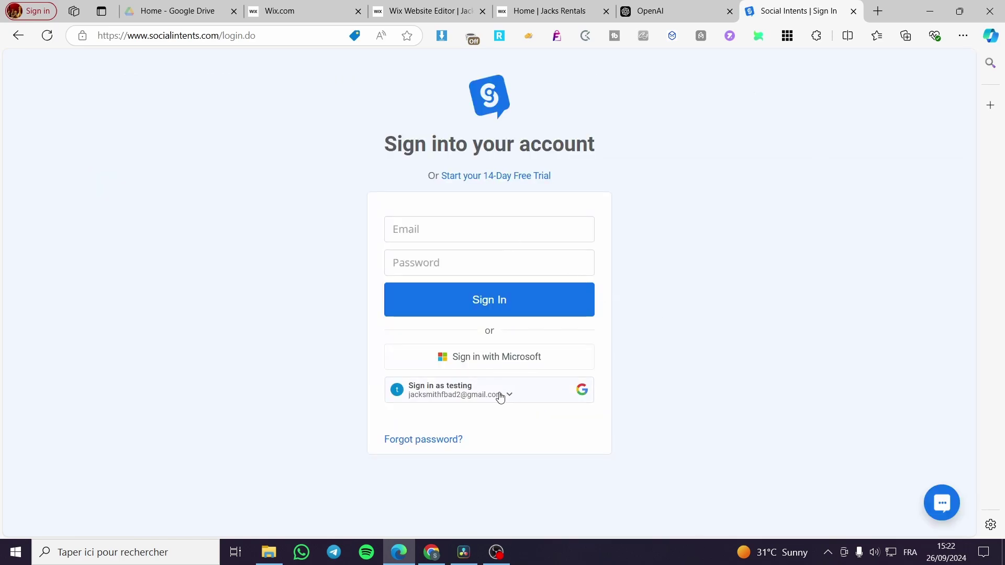
click(499, 398)
click(494, 273)
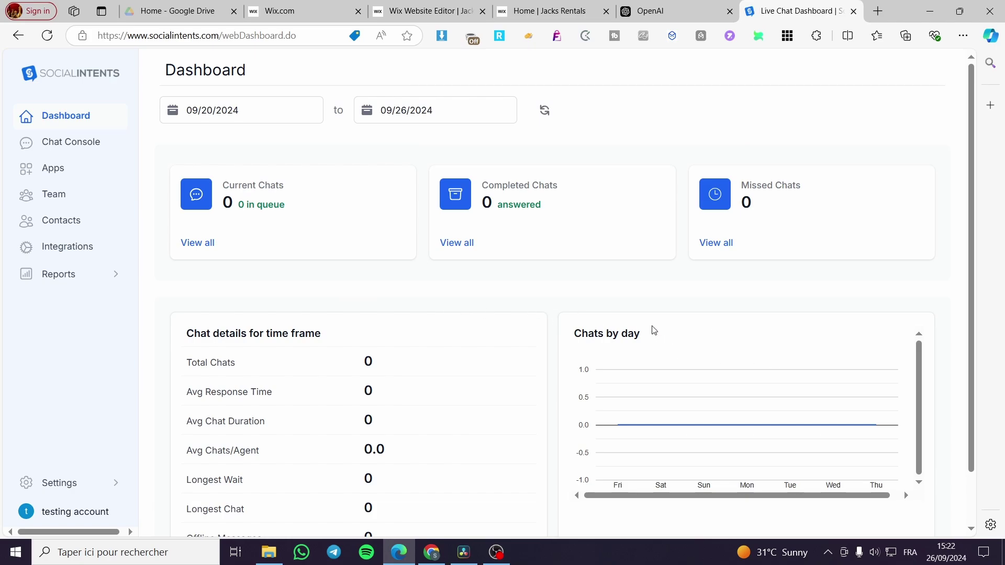
Check the queued chats in the chat console and view the list of chat apps
click(98, 148)
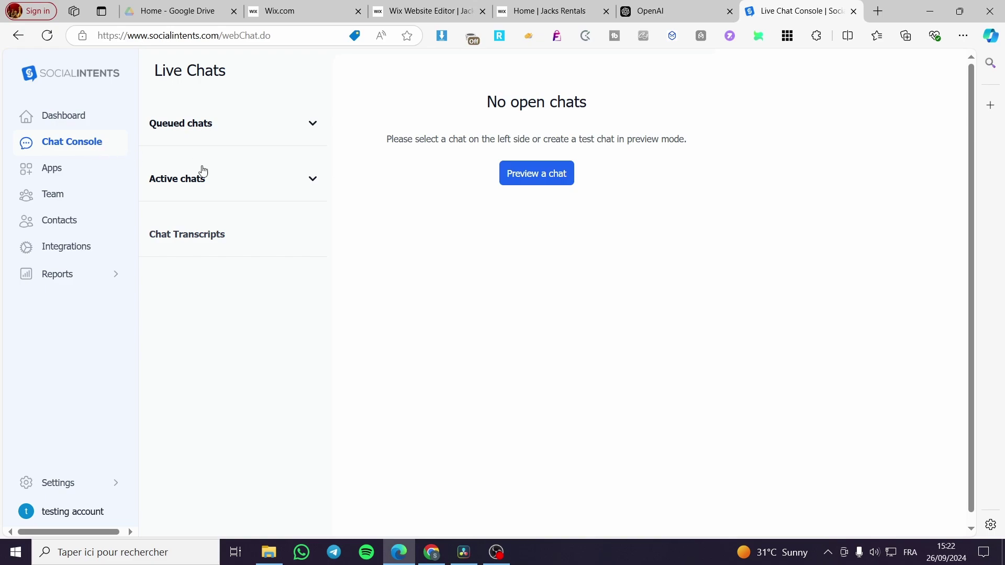
click(234, 131)
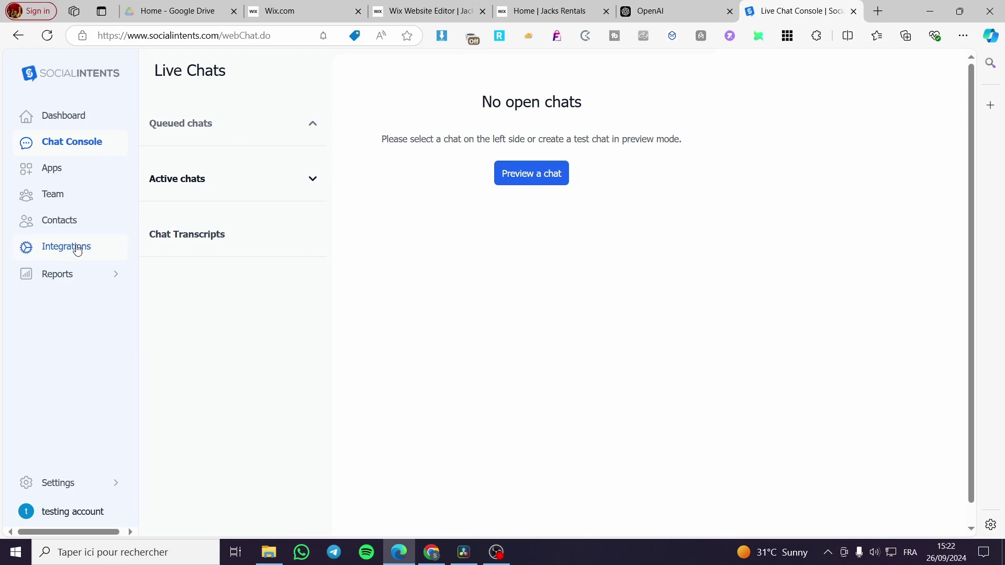
click(92, 172)
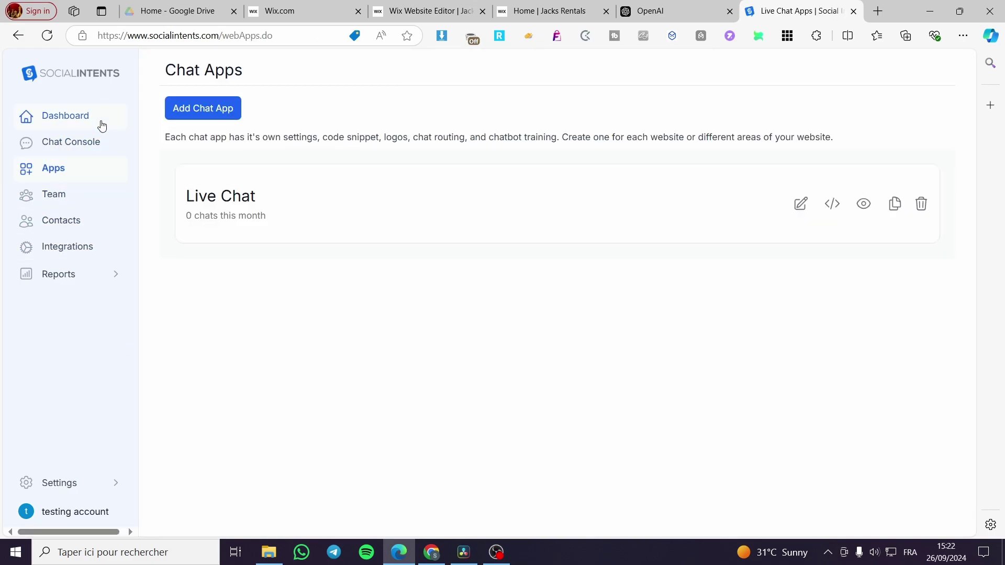
Try to add another chat app and look over the subscription plans
click(198, 119)
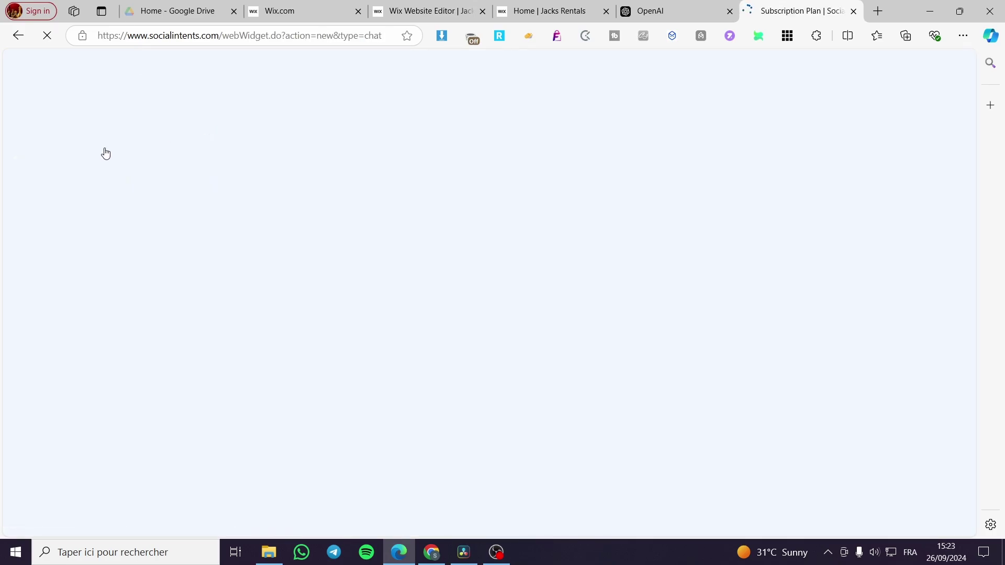
scroll(528, 403, down, 3)
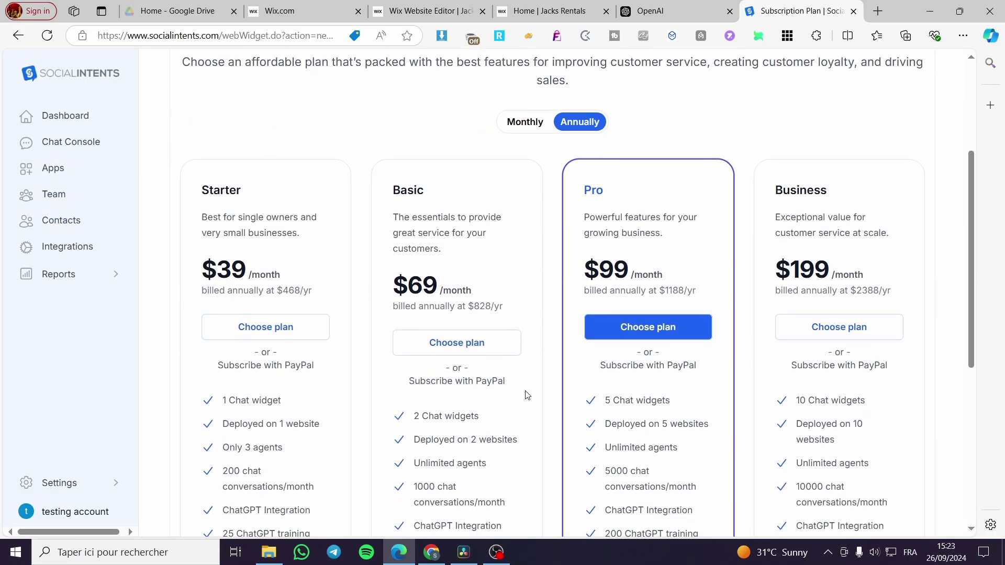
scroll(325, 392, up, 5)
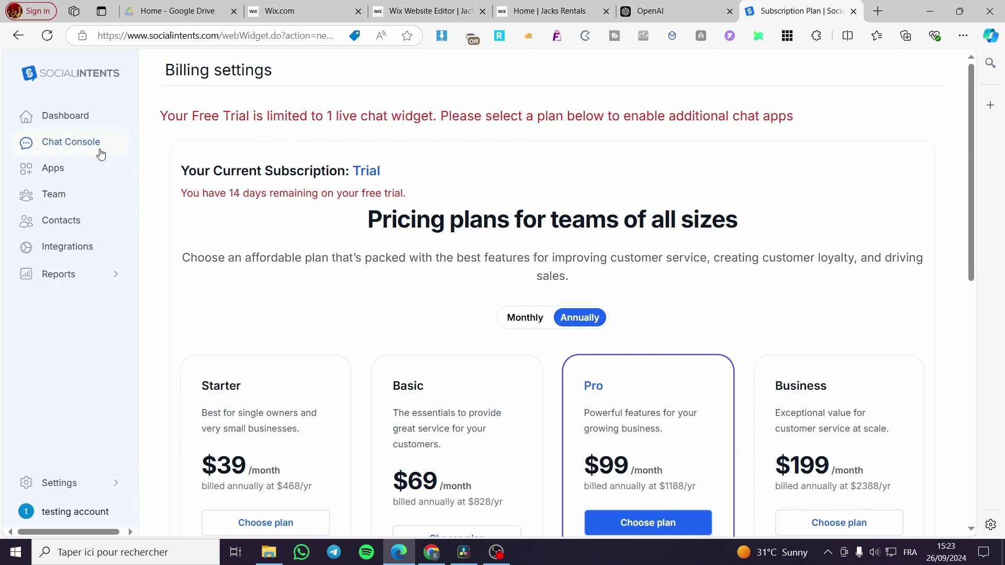
click(69, 121)
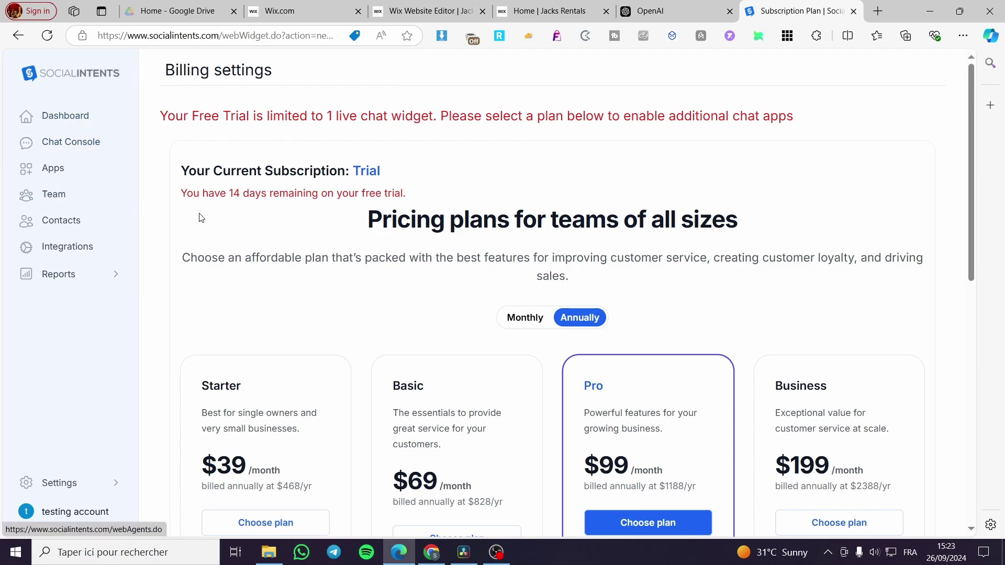
click(74, 142)
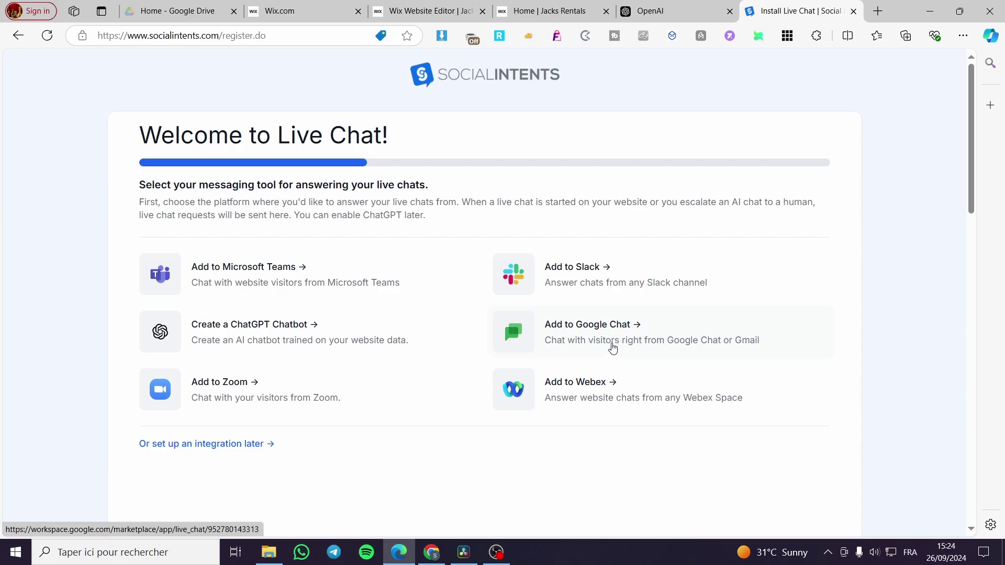
Choose to create a ChatGPT chatbot in the live chat setup, and switch to OpenAI to enter its API developer platform
click(278, 339)
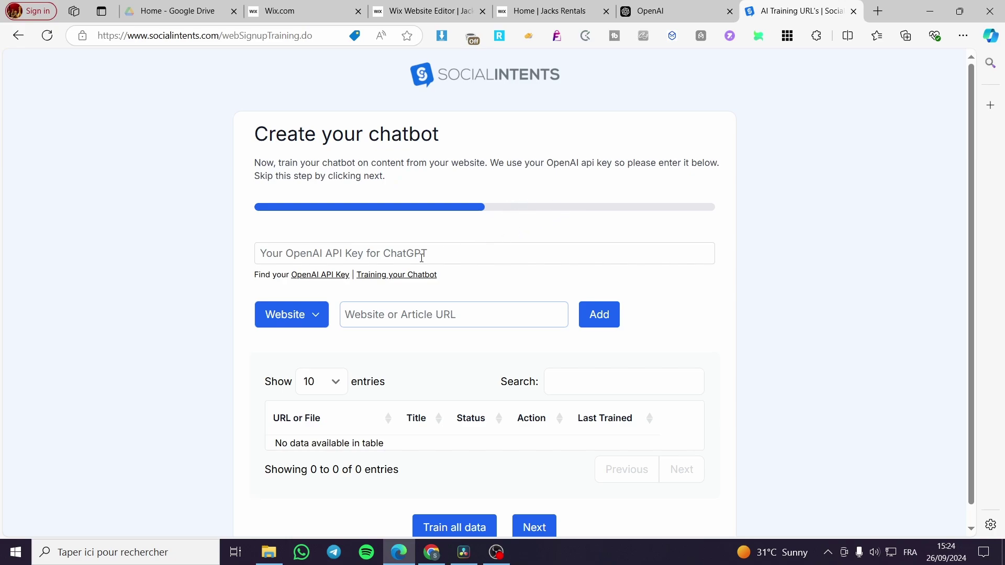
click(671, 6)
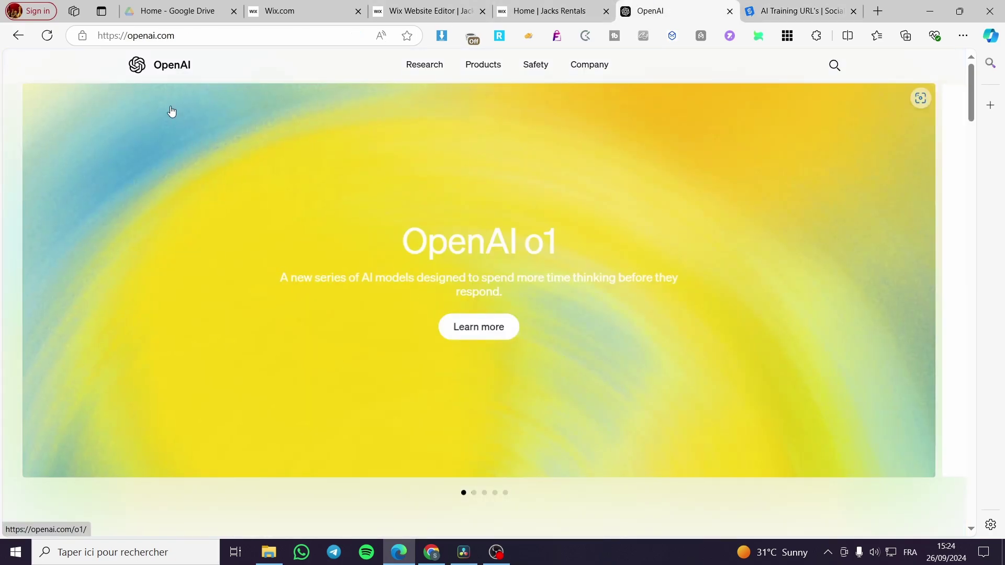
mouse_move(479, 67)
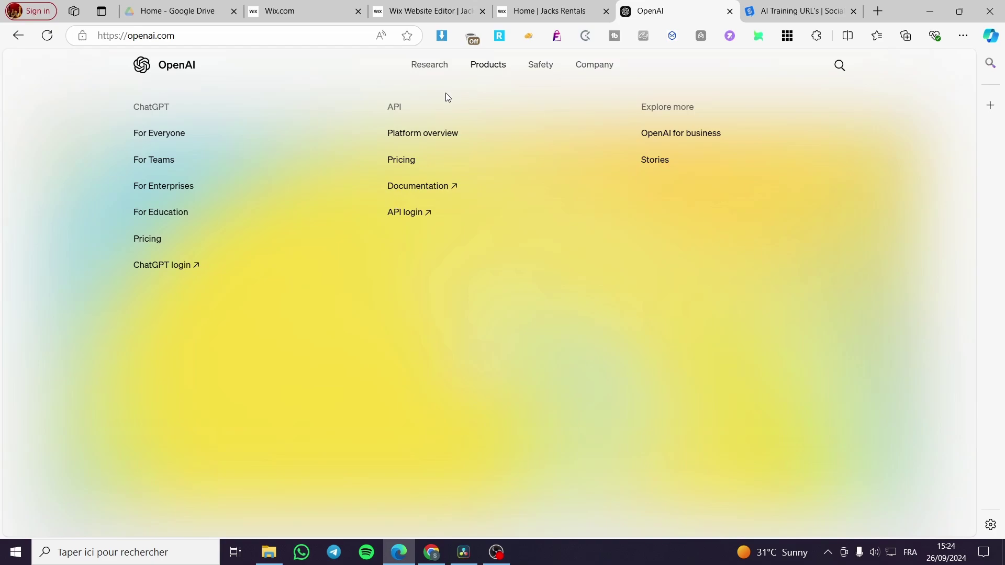
click(402, 217)
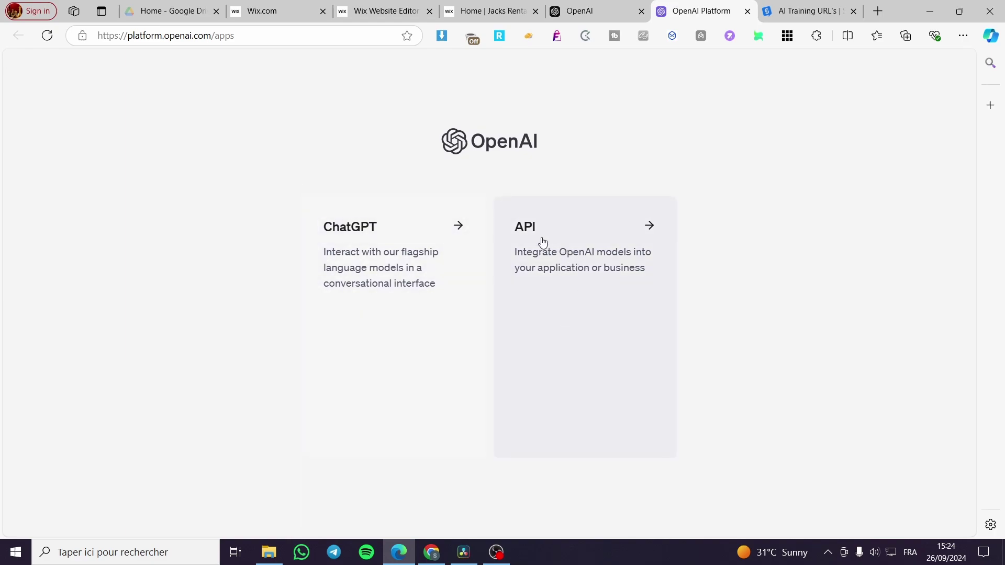
click(612, 234)
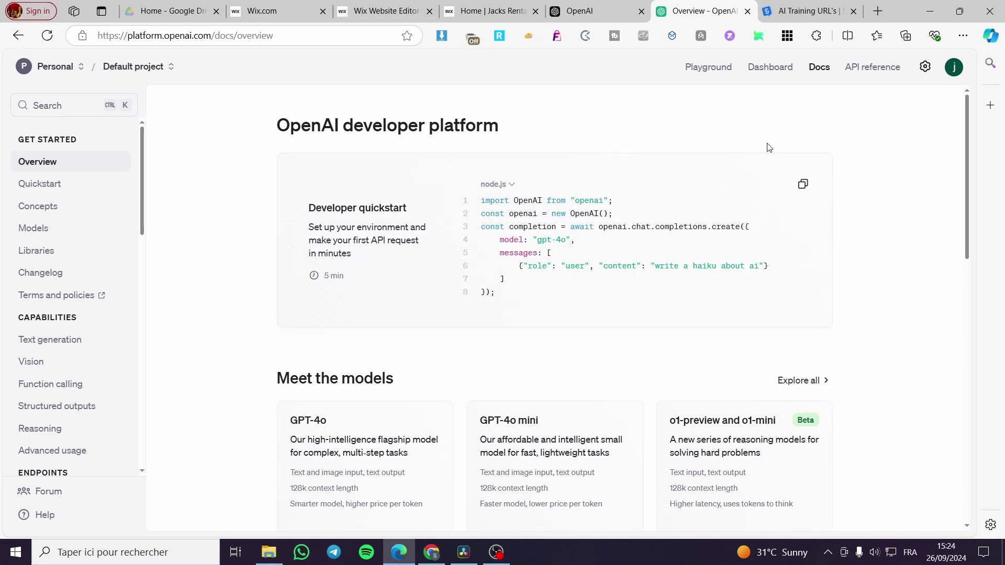
Open the user API keys of the profile in the OpenAI platform settings
click(925, 71)
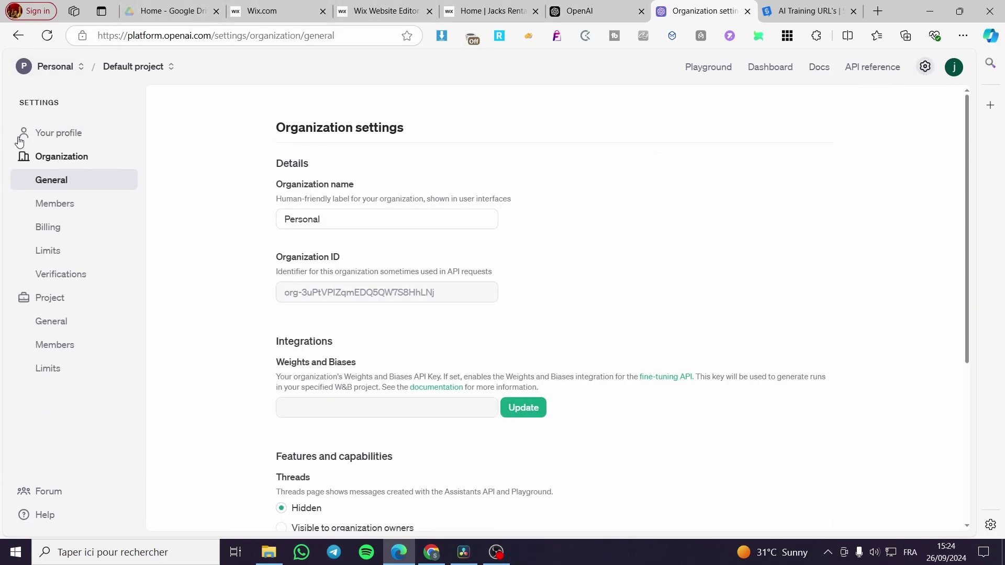
click(53, 134)
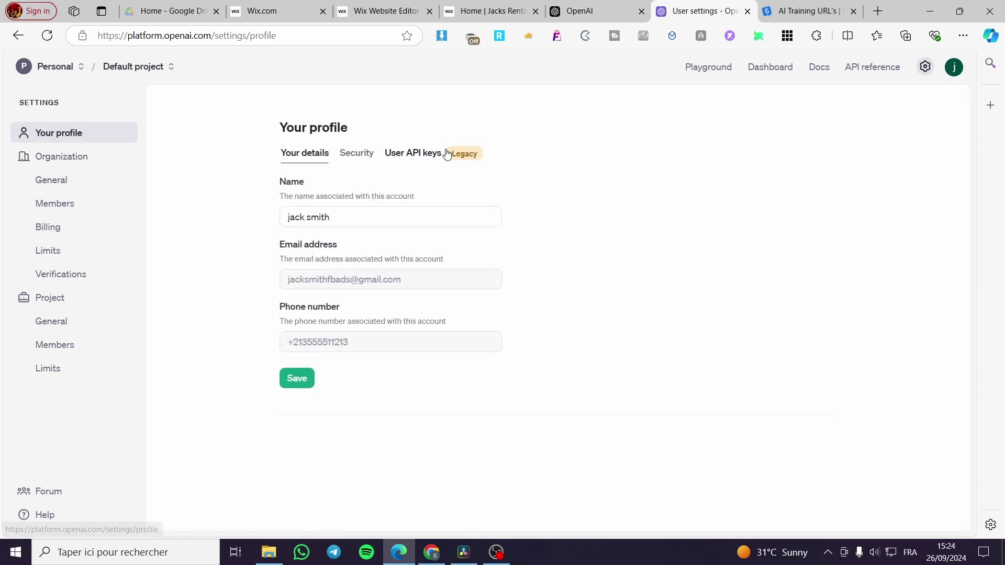
click(412, 155)
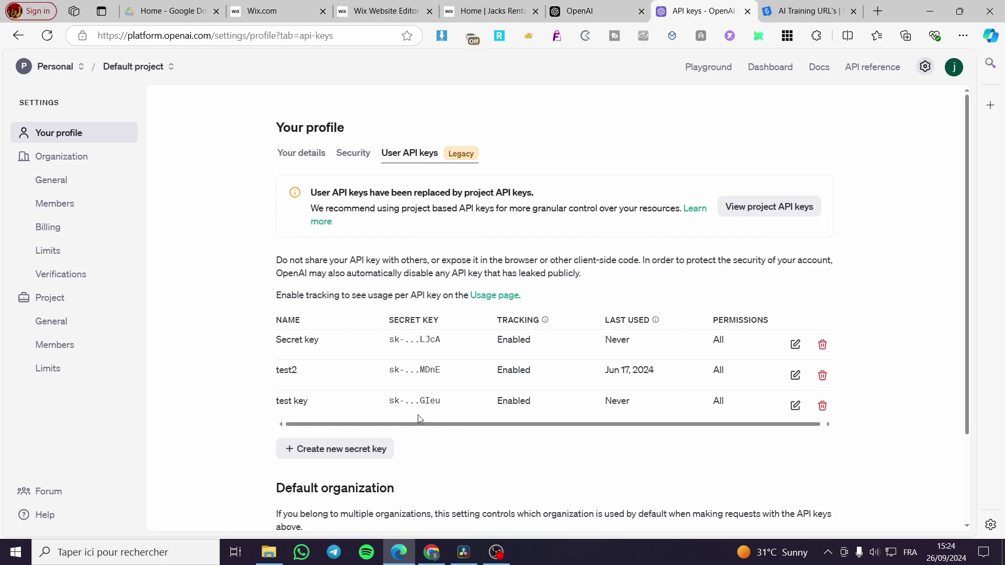
Create a new secret key named Chatbox with all permissions and copy the key
click(306, 449)
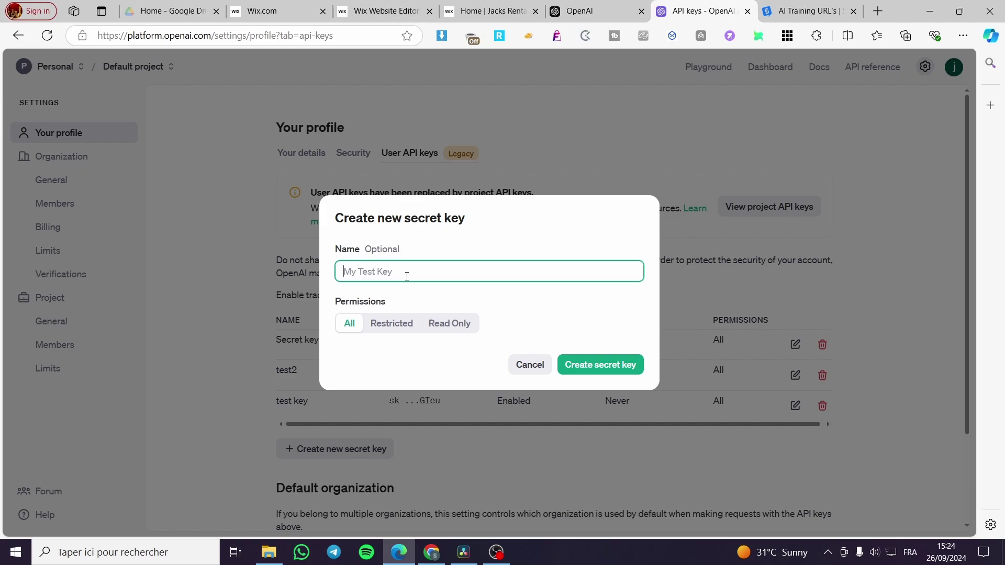
text(Chatbox)
click(608, 365)
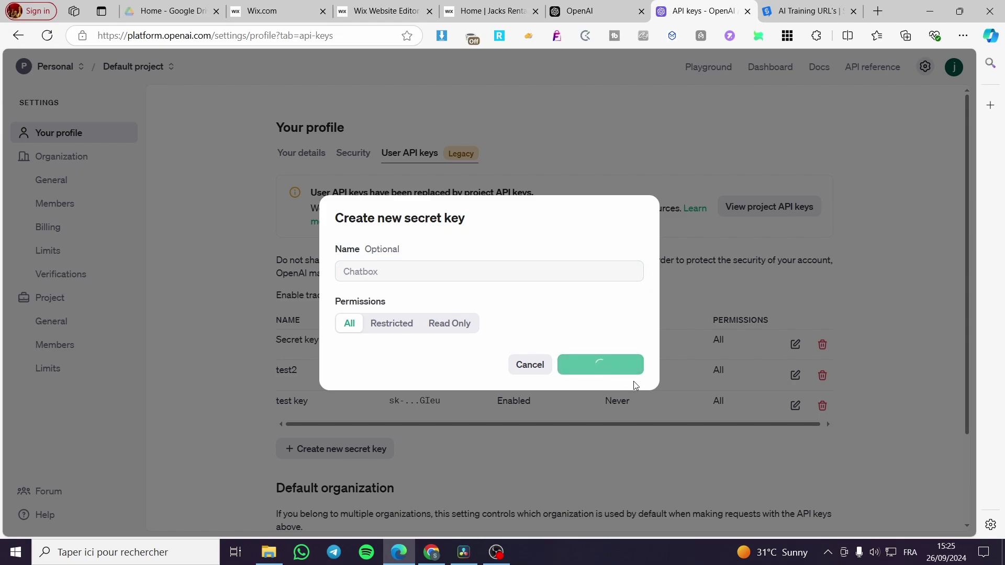
click(621, 291)
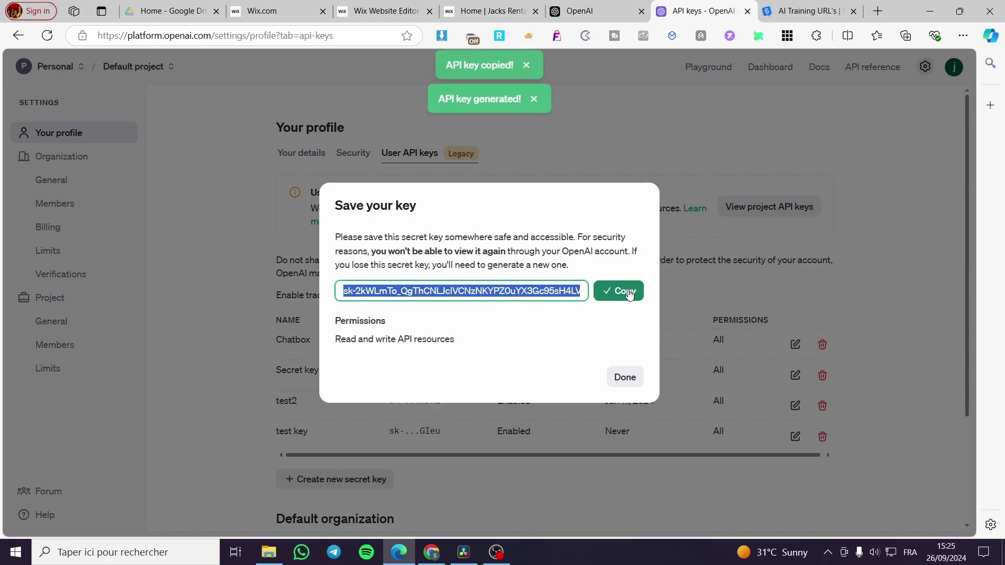
click(638, 382)
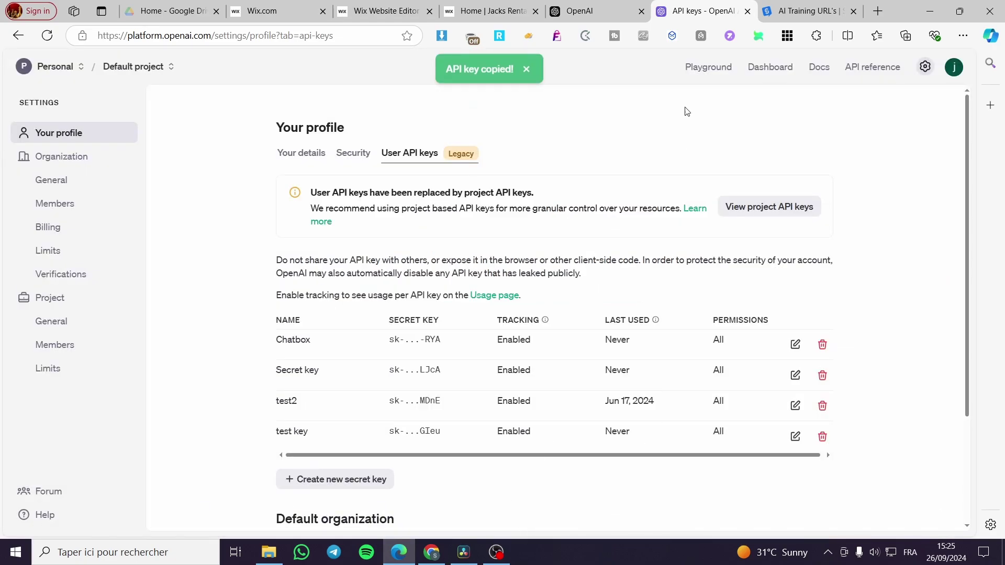
Switch to the Social Intents chatbot setup and paste the OpenAI API key into its key field
click(504, 13)
click(606, 7)
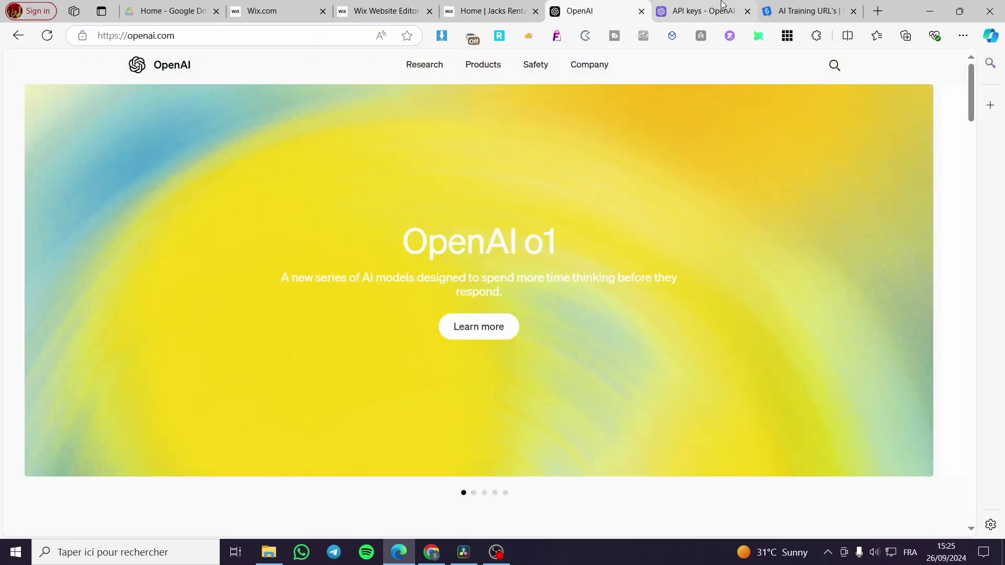
click(805, 9)
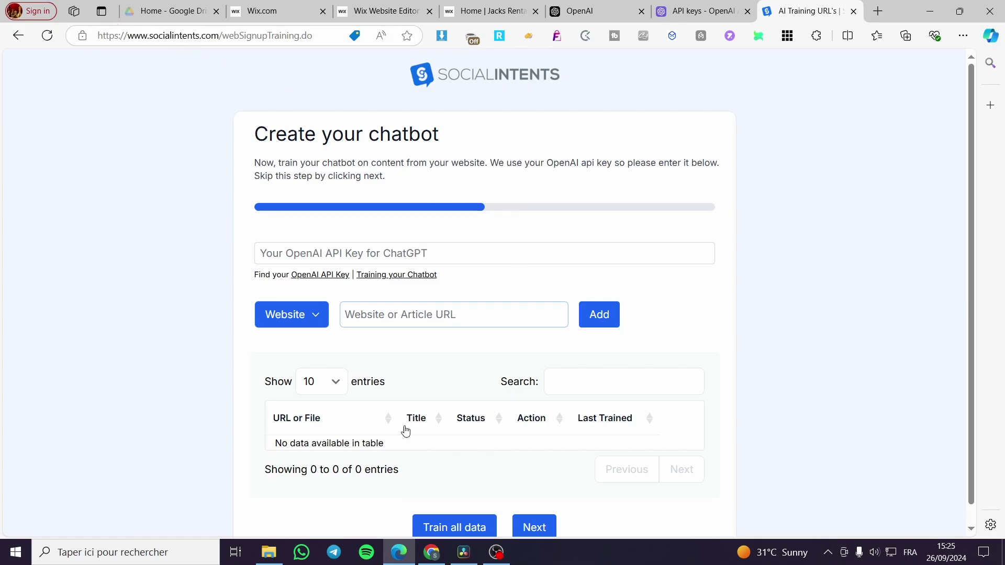
click(401, 252)
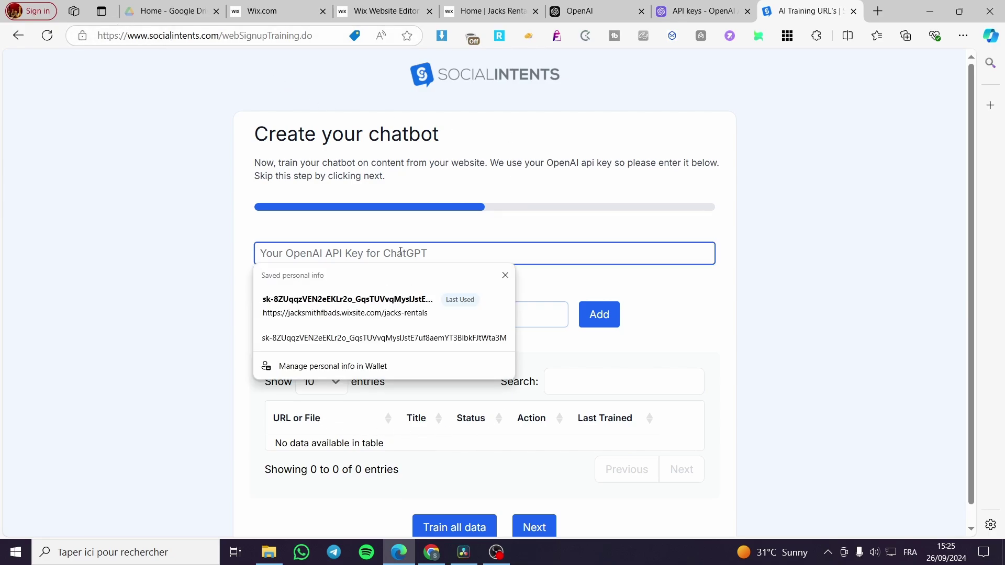
key(ctrl+v)
click(179, 238)
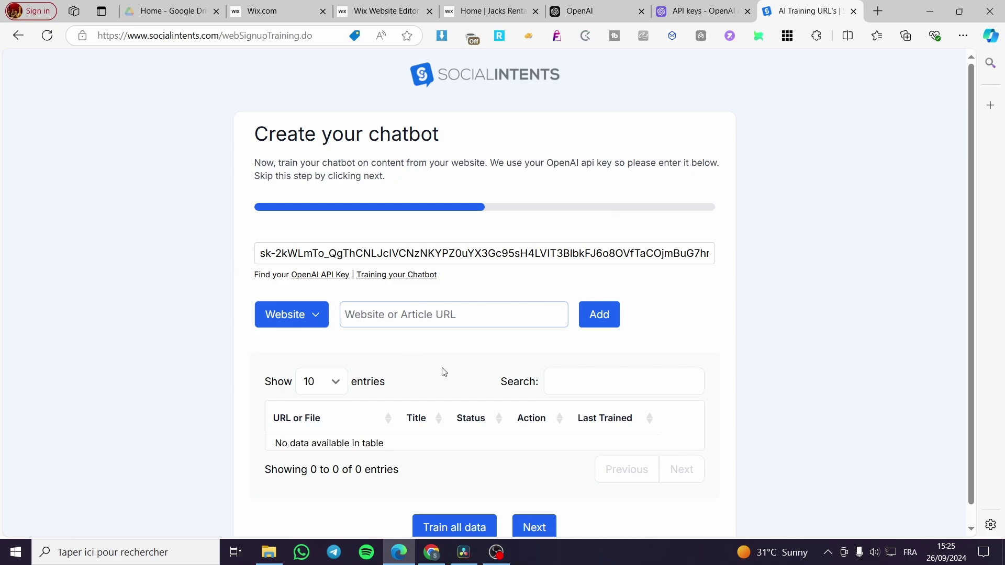
Copy the live Jacks Rentals site address and add it as a website source for training the chatbot
click(292, 321)
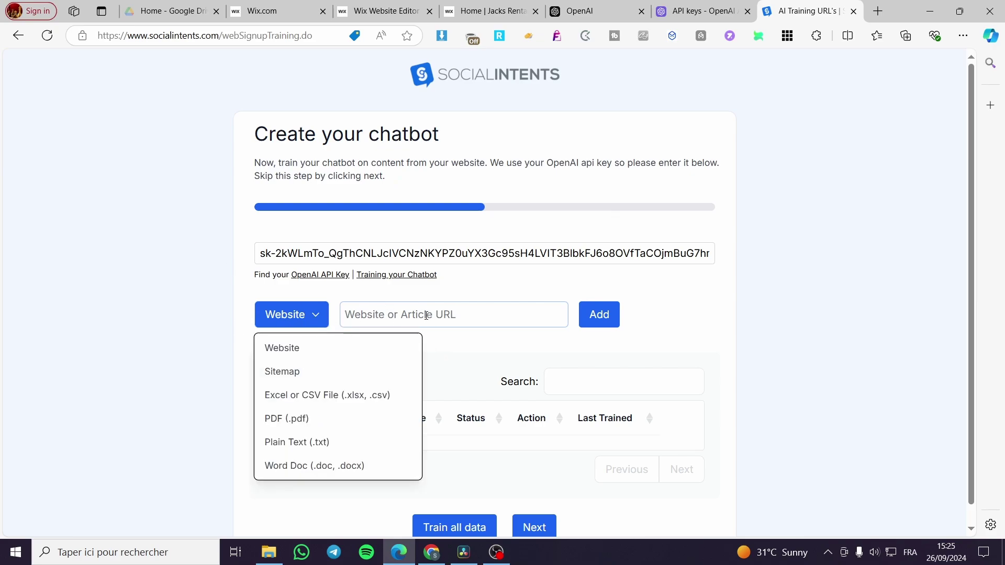
click(303, 321)
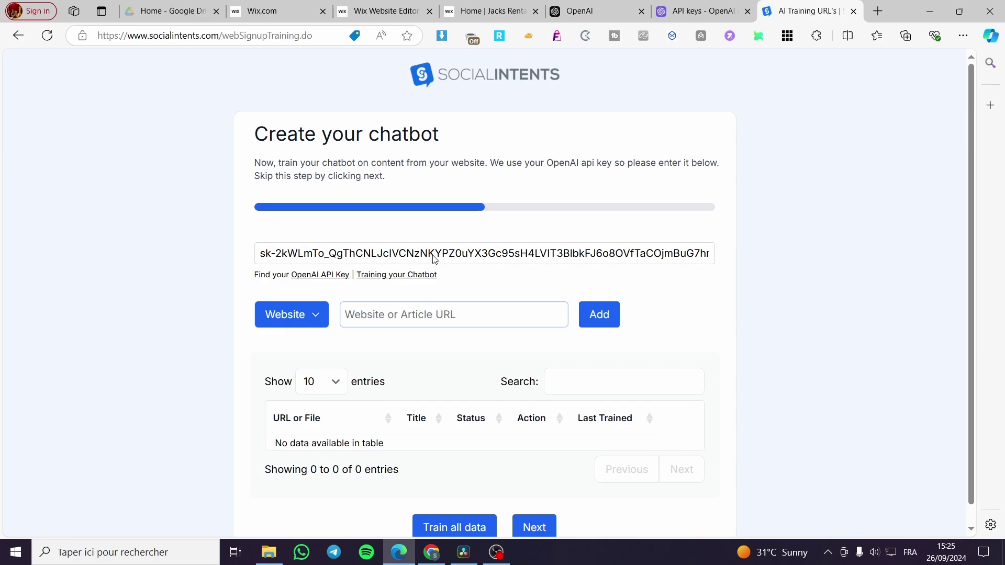
click(471, 8)
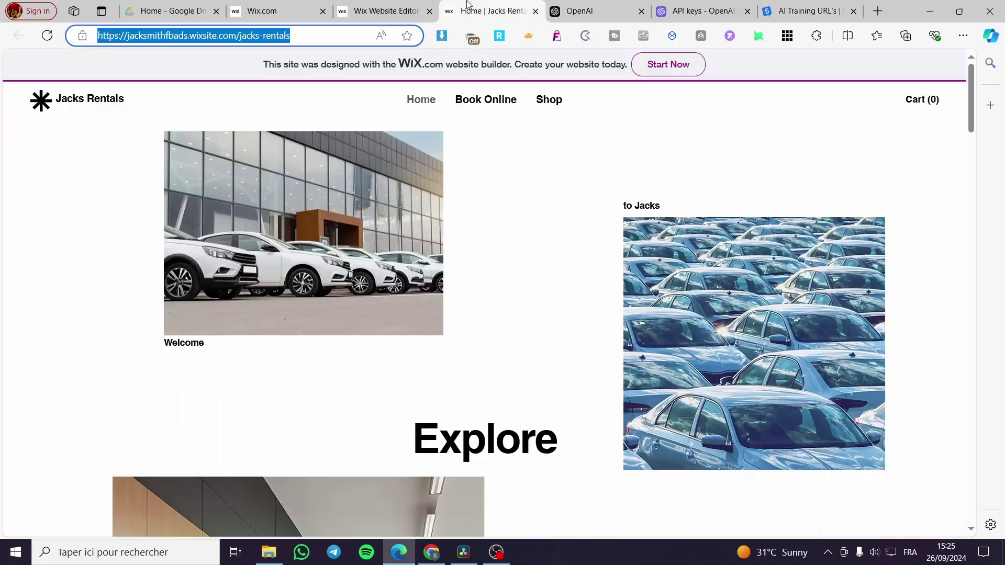
right_click(231, 40)
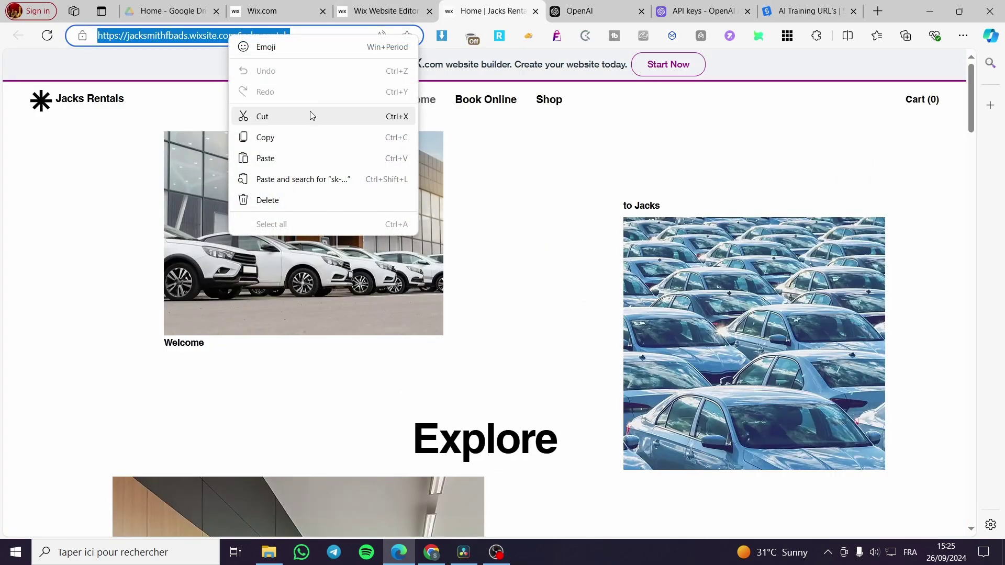
click(297, 136)
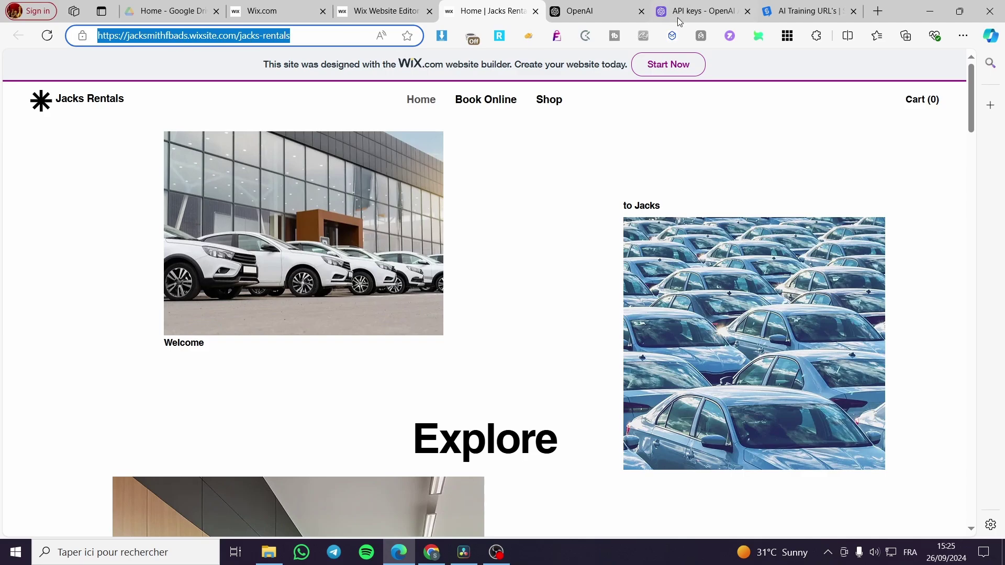
click(810, 8)
click(453, 314)
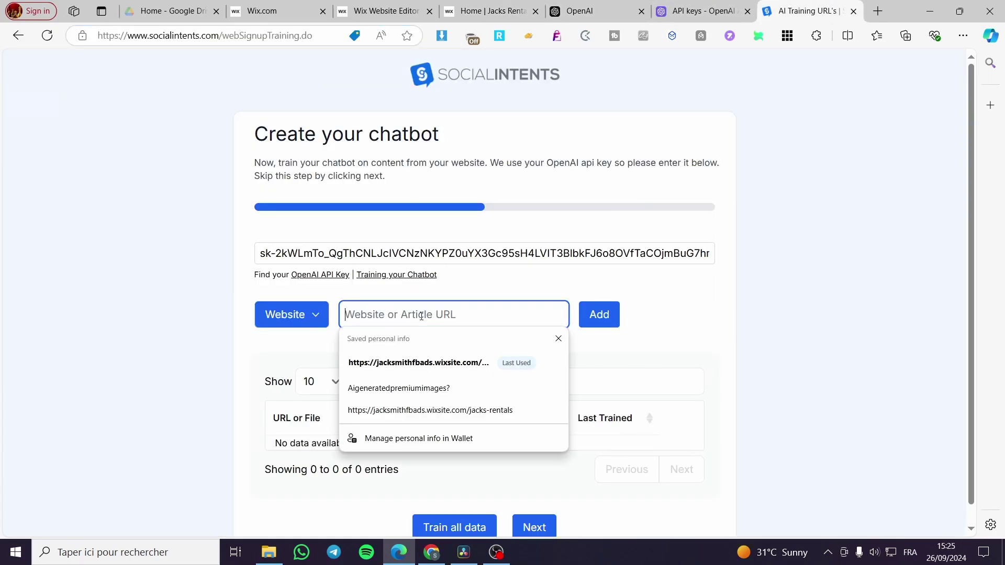
key(ctrl+v)
click(600, 317)
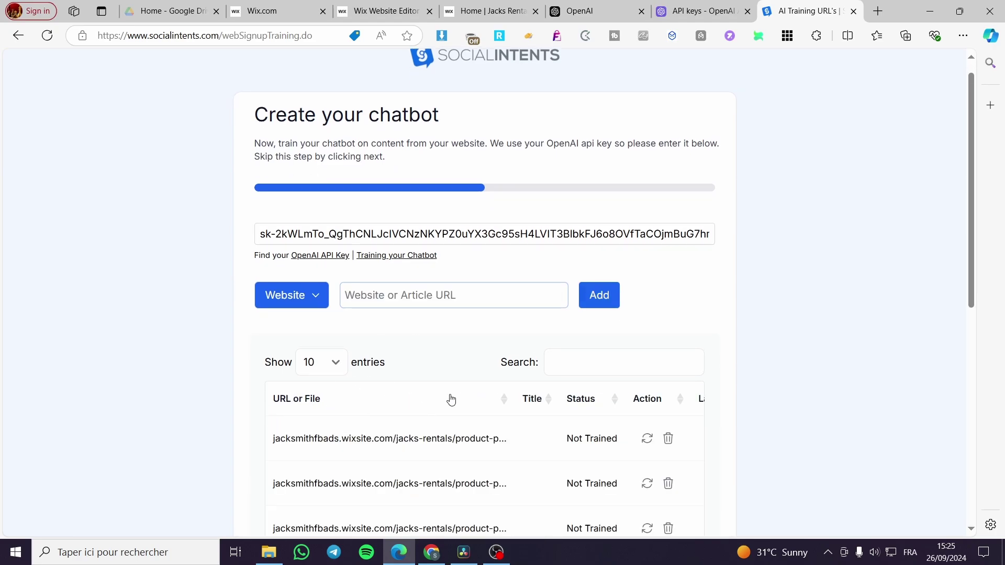
Review the added site pages and continue to the final stage of the chatbot setup
scroll(448, 399, down, 2)
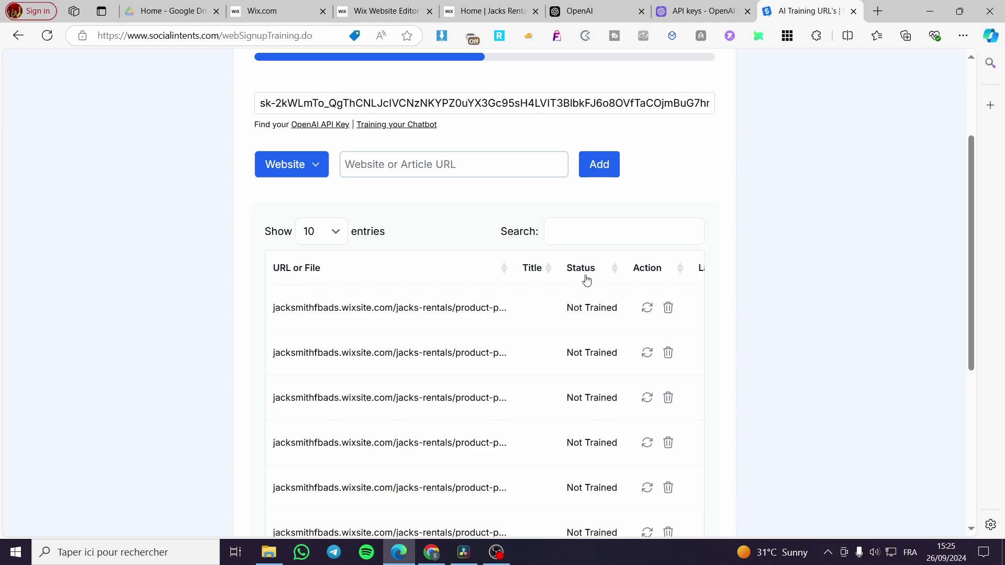
scroll(560, 341, down, 5)
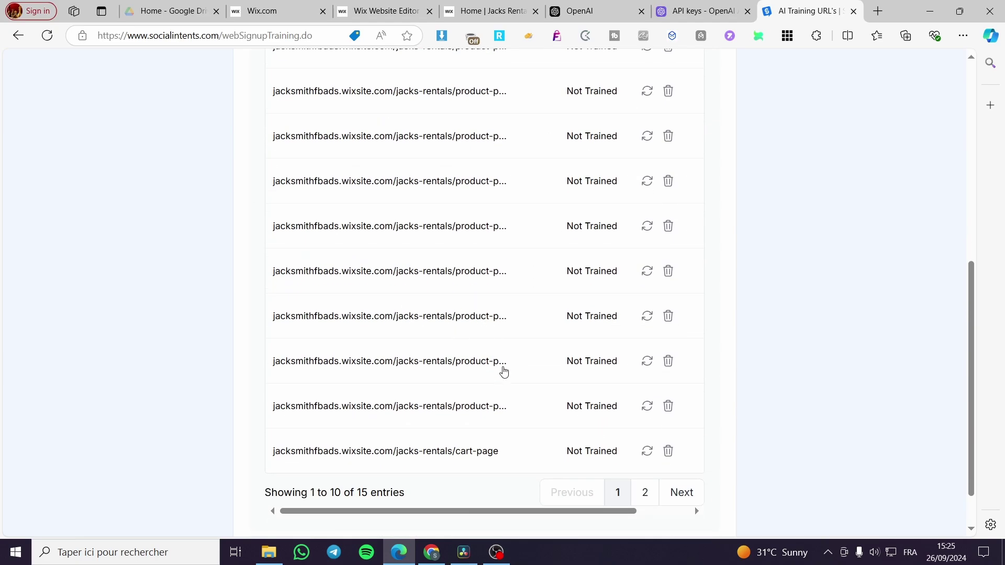
scroll(599, 437, down, 1)
scroll(548, 408, up, 4)
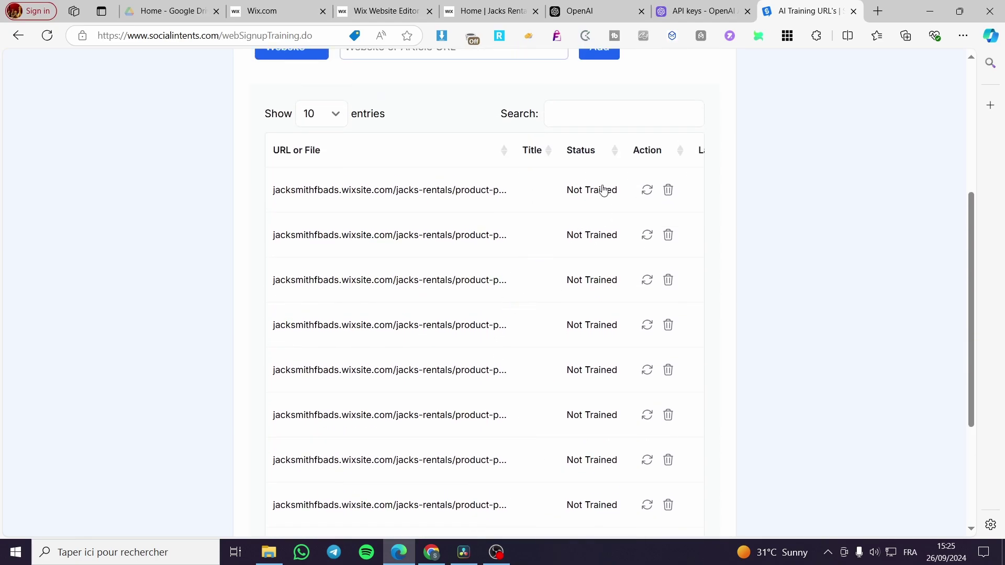
scroll(586, 287, down, 3)
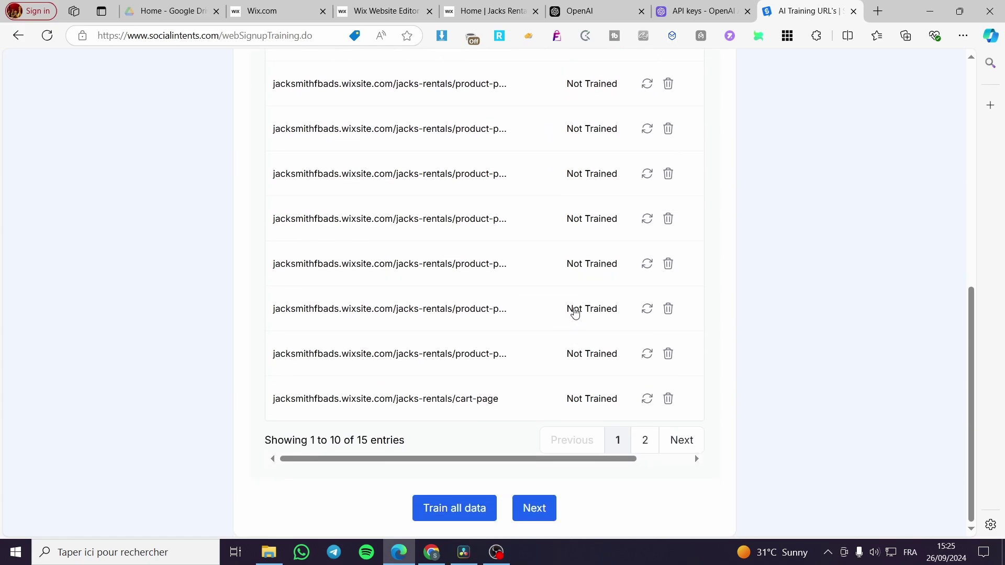
click(534, 508)
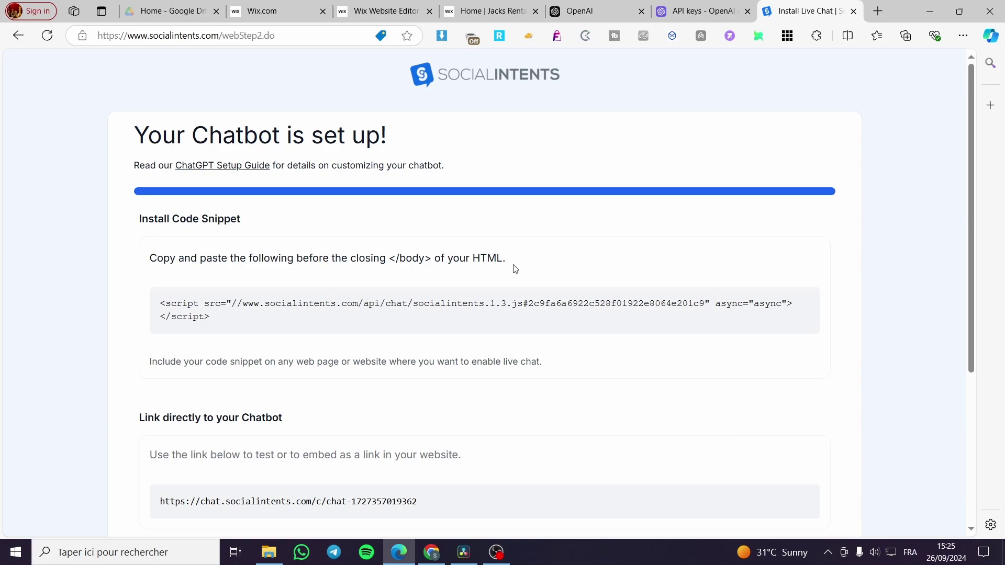
Close the live Jacks Rentals page and switch to the Wix website editor
click(494, 6)
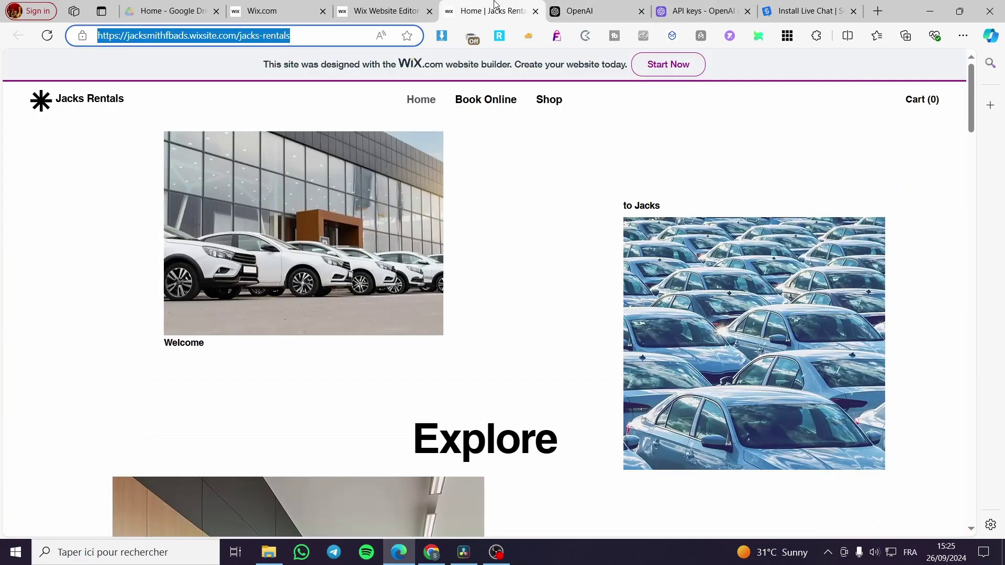
click(535, 11)
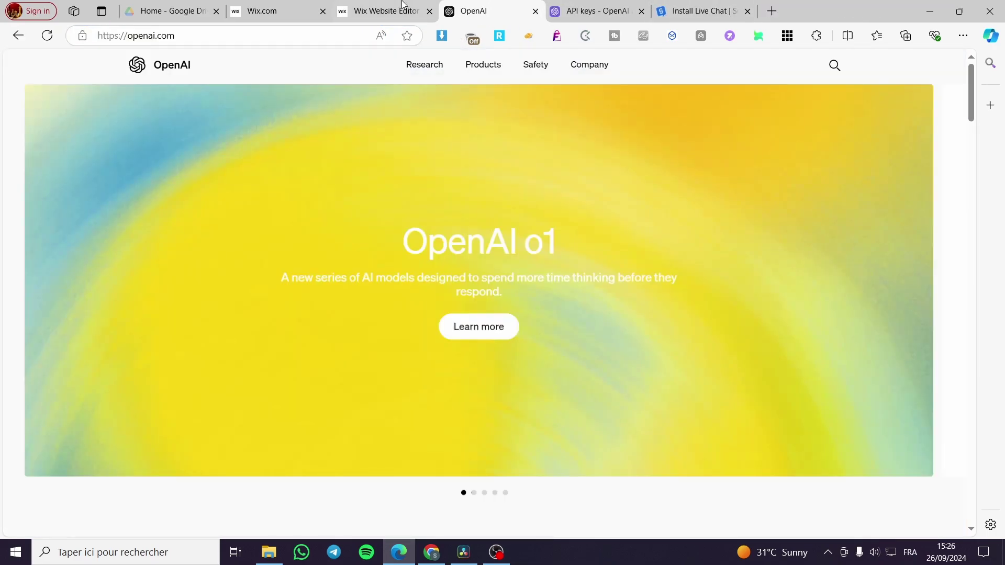
click(401, 9)
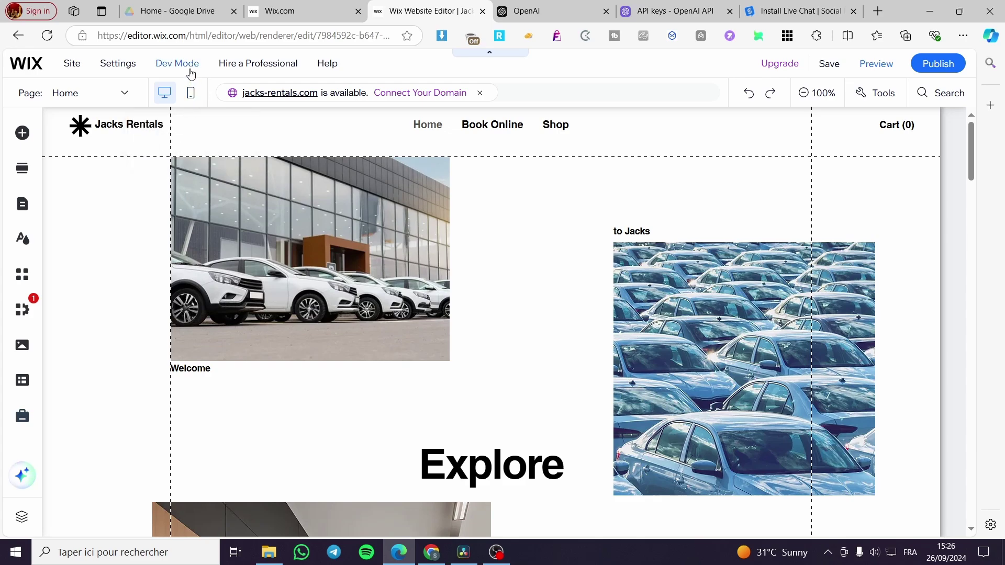
mouse_move(191, 74)
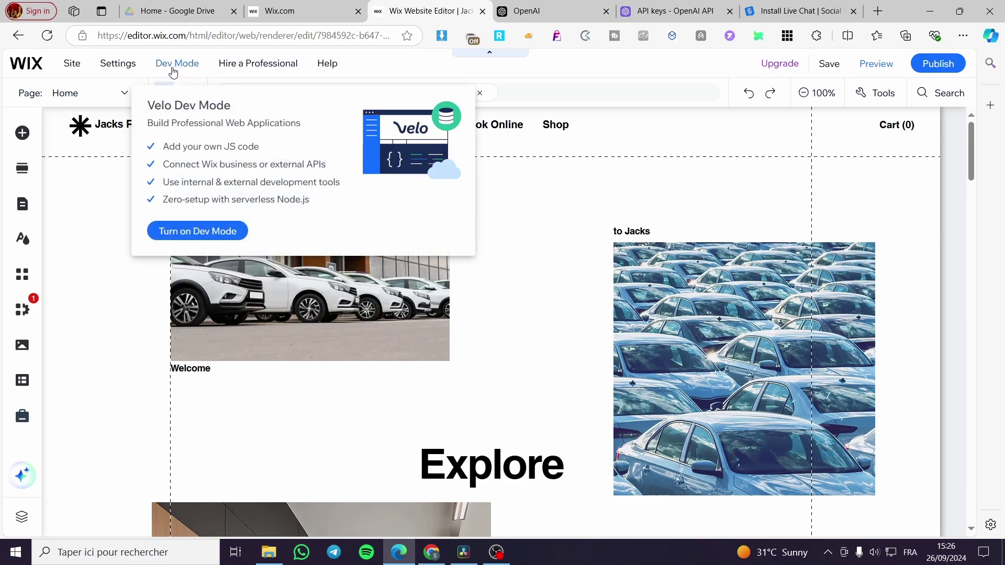
click(184, 233)
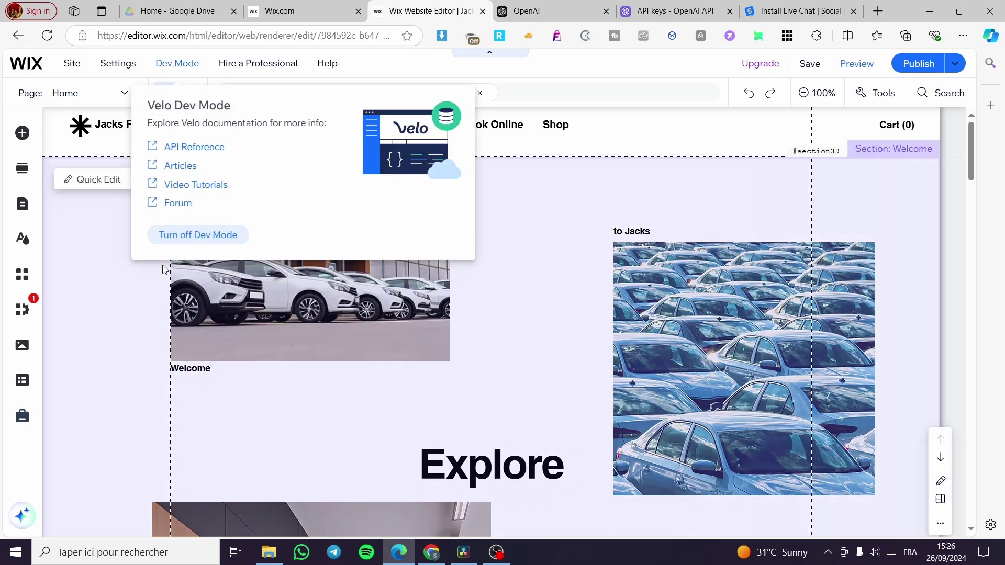
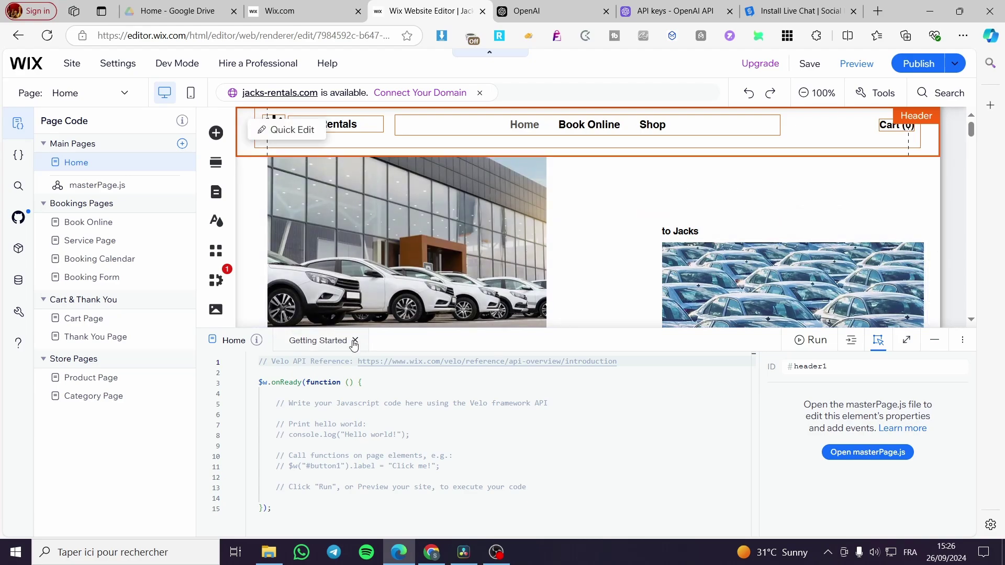
click(355, 340)
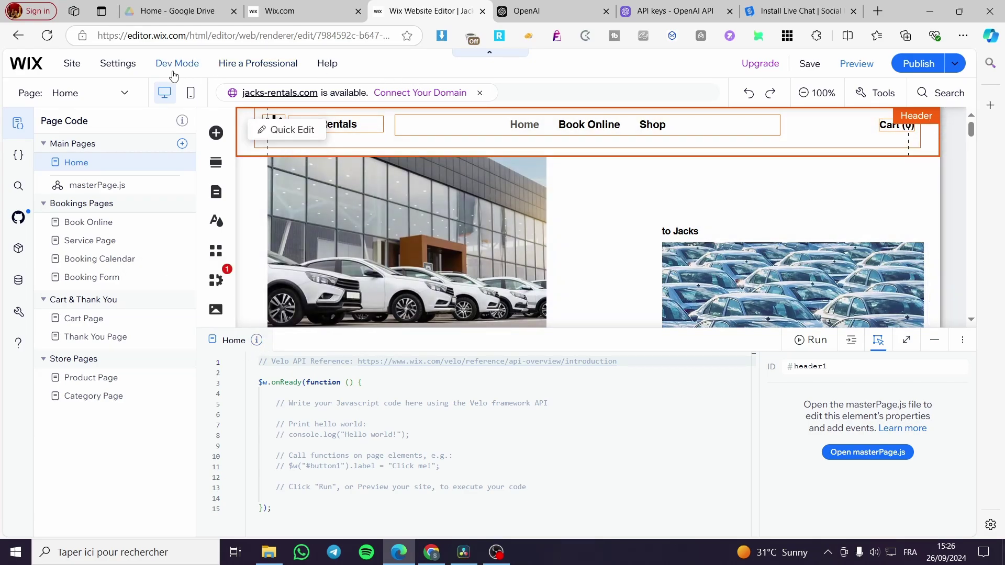
mouse_move(178, 64)
click(207, 235)
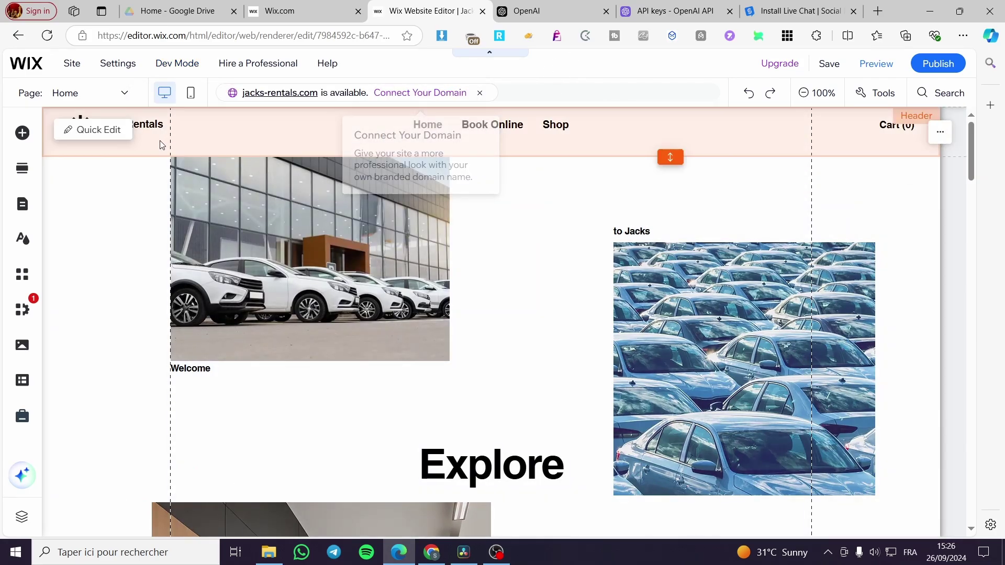
Switch to the Social Intents installation page and copy the direct link to the chatbot
click(799, 11)
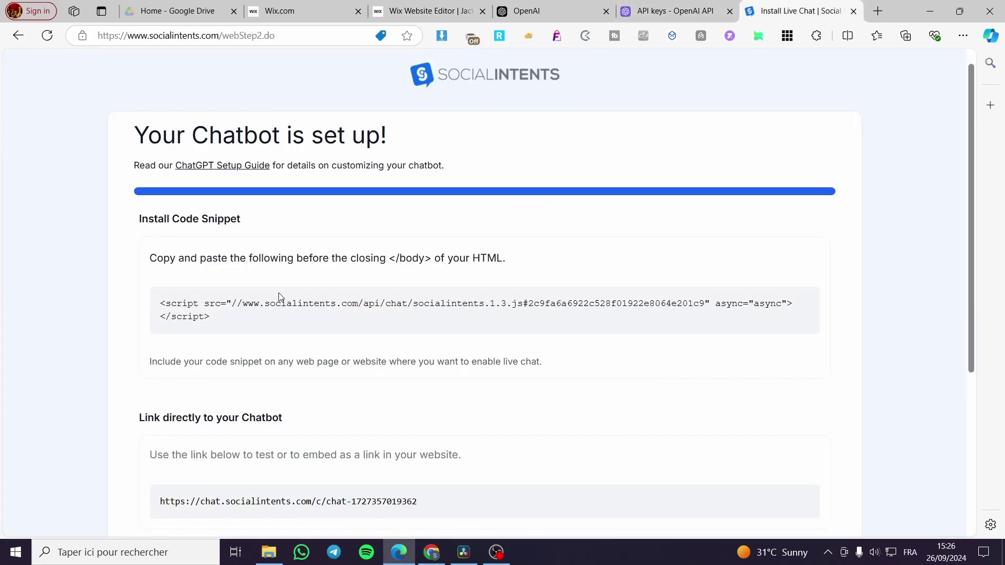
scroll(144, 300, down, 3)
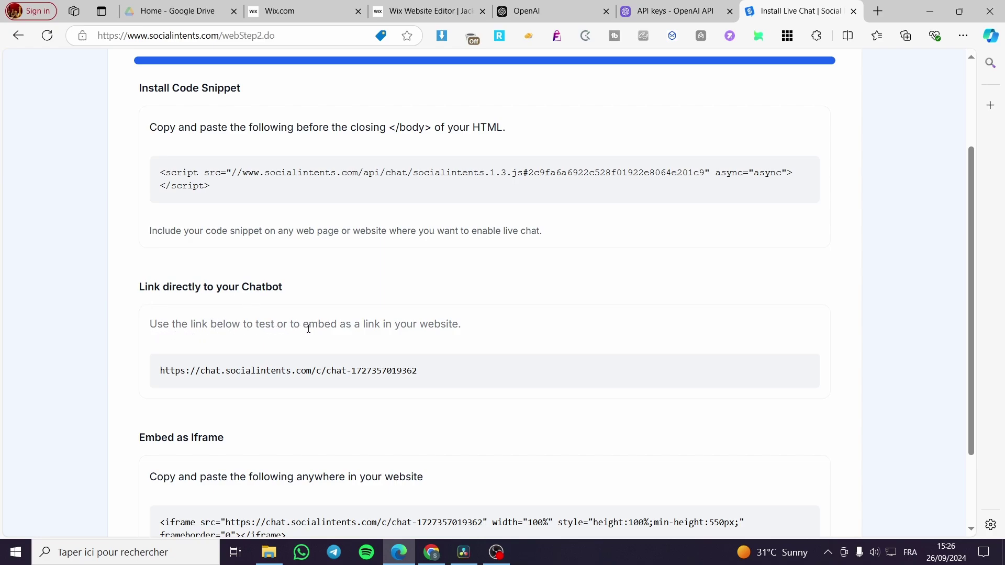
scroll(367, 326, down, 1)
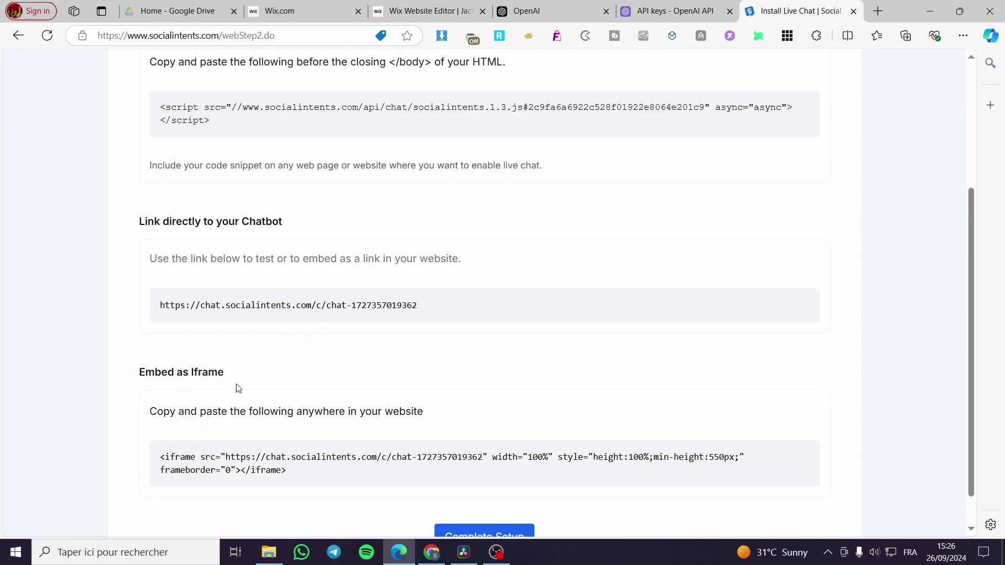
drag(419, 305, 140, 307)
key(ctrl+c)
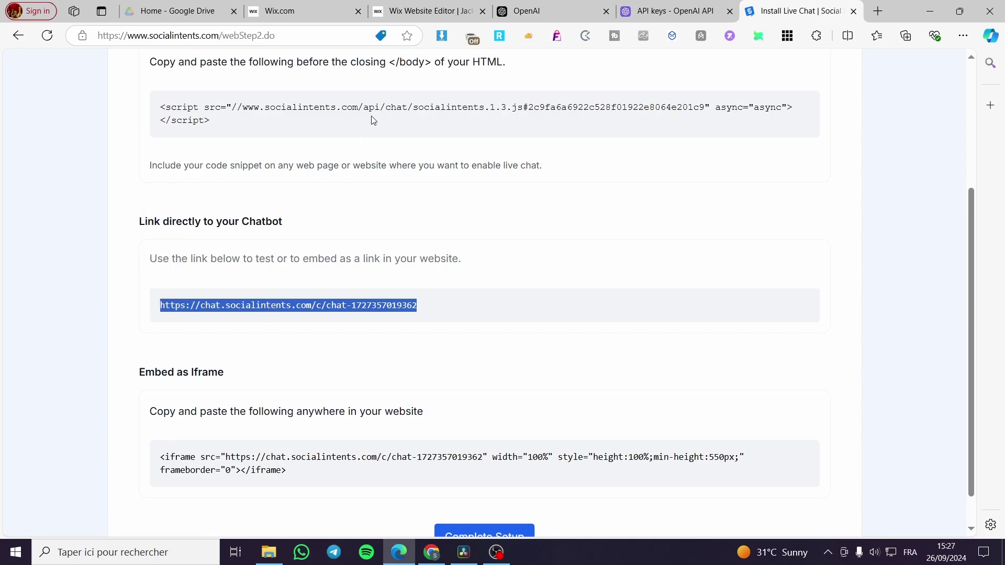
click(434, 11)
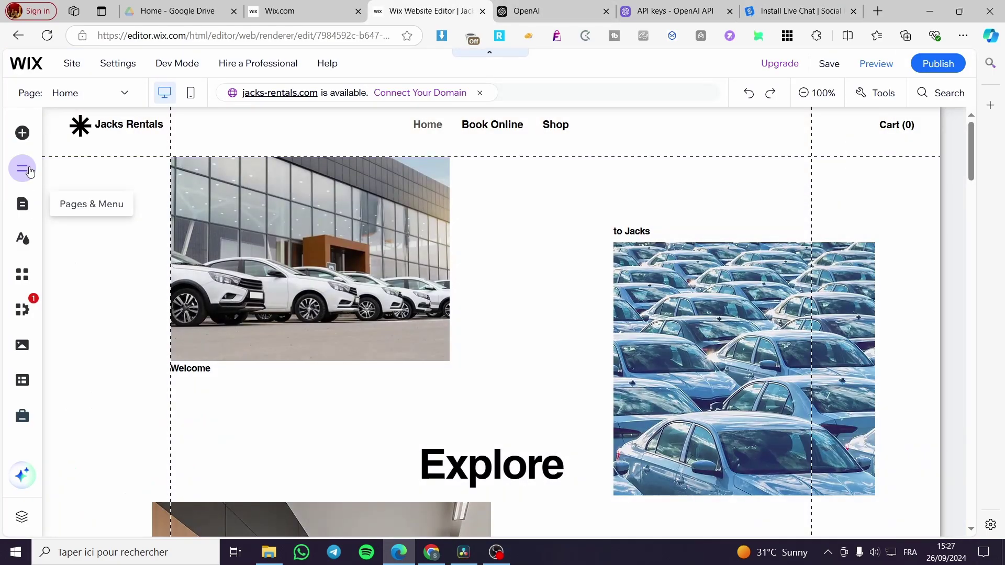
click(23, 134)
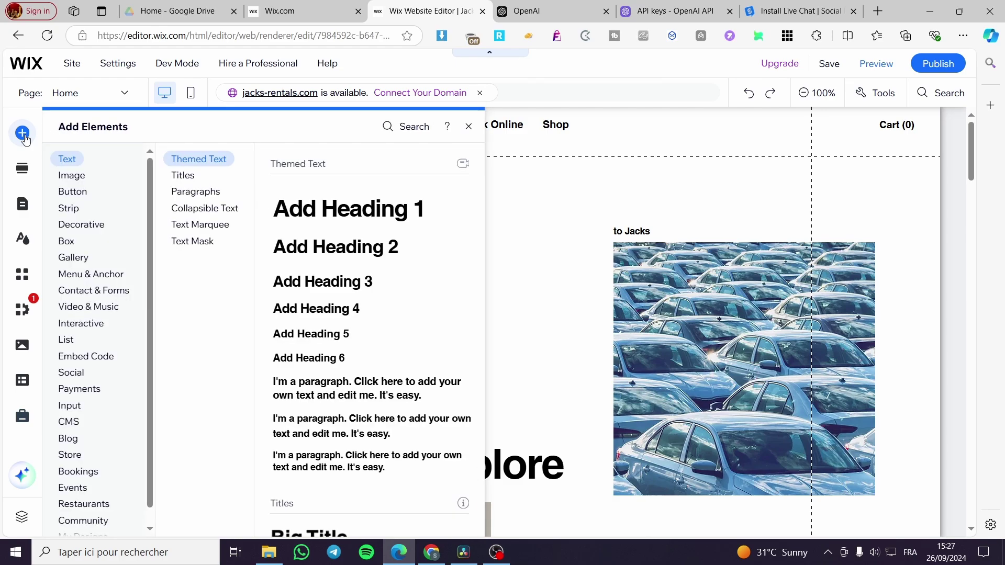
click(94, 361)
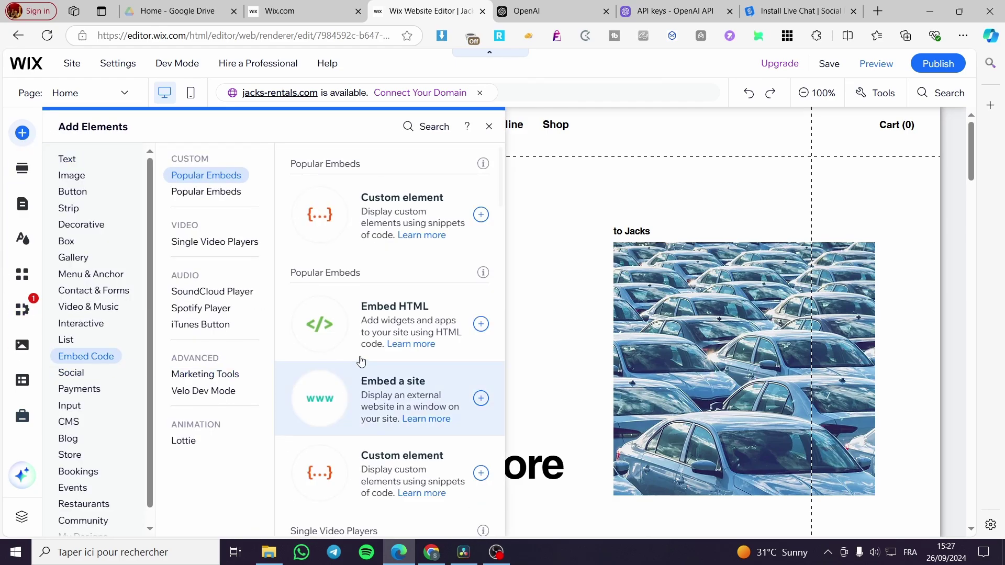
click(381, 402)
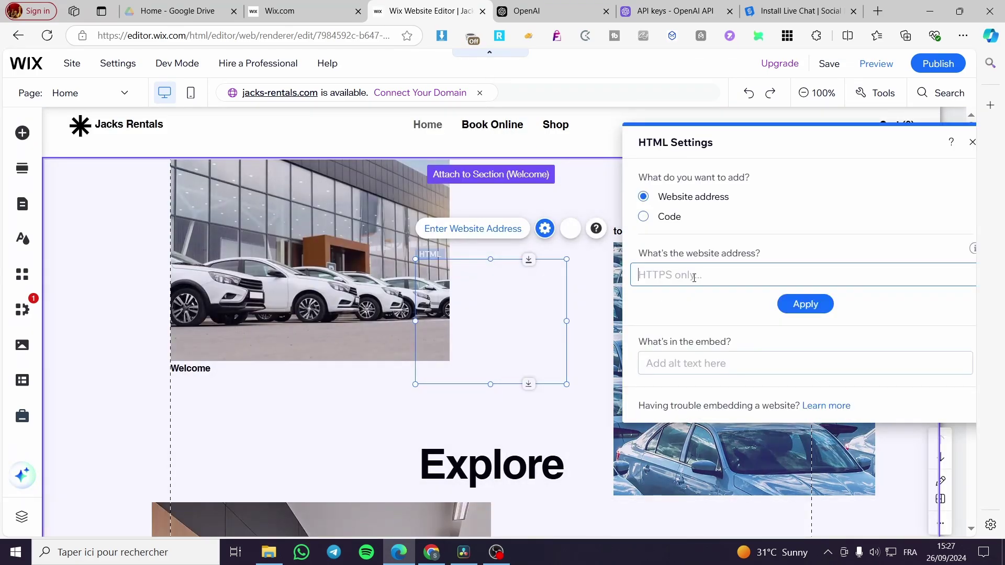
key(ctrl+v)
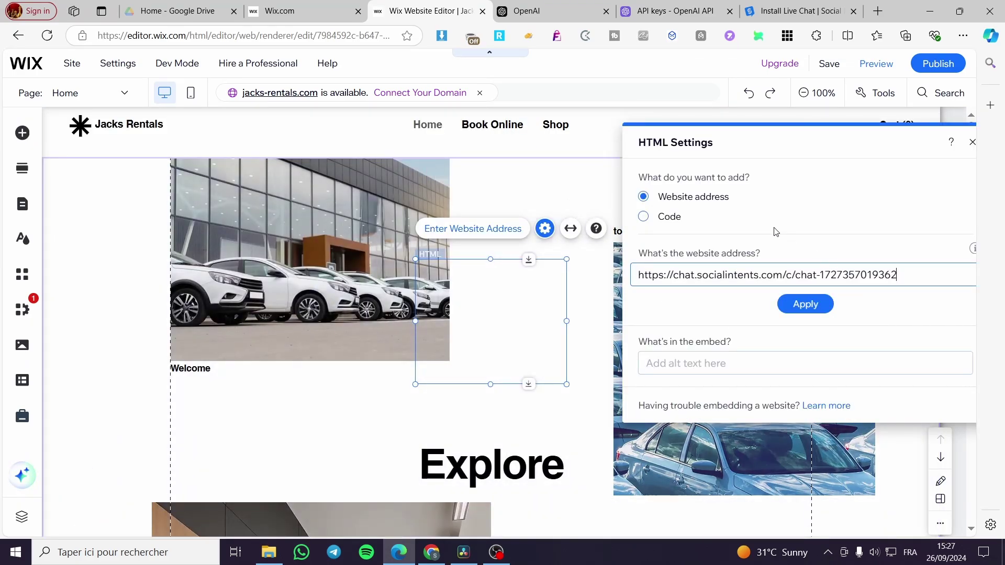
click(804, 303)
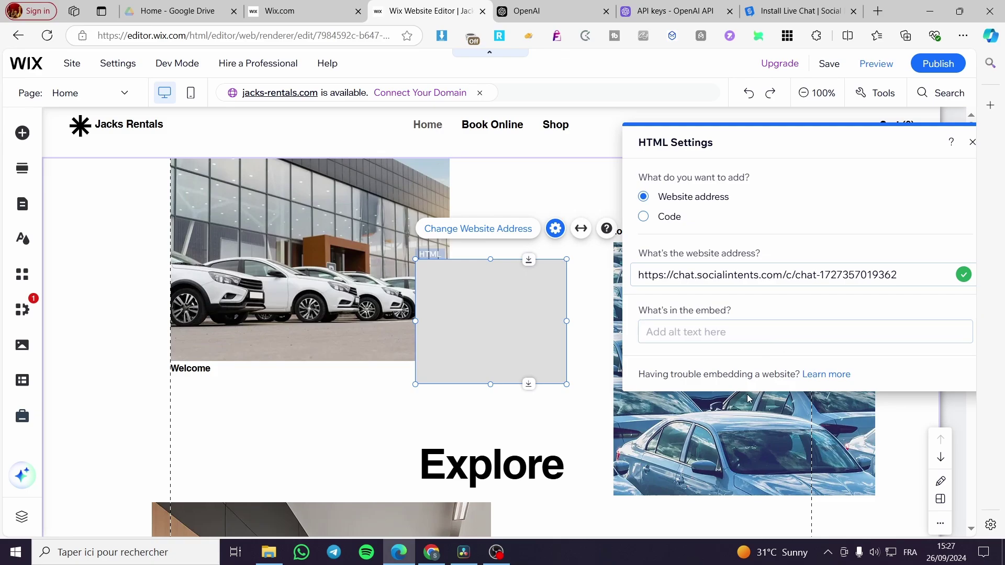
click(973, 143)
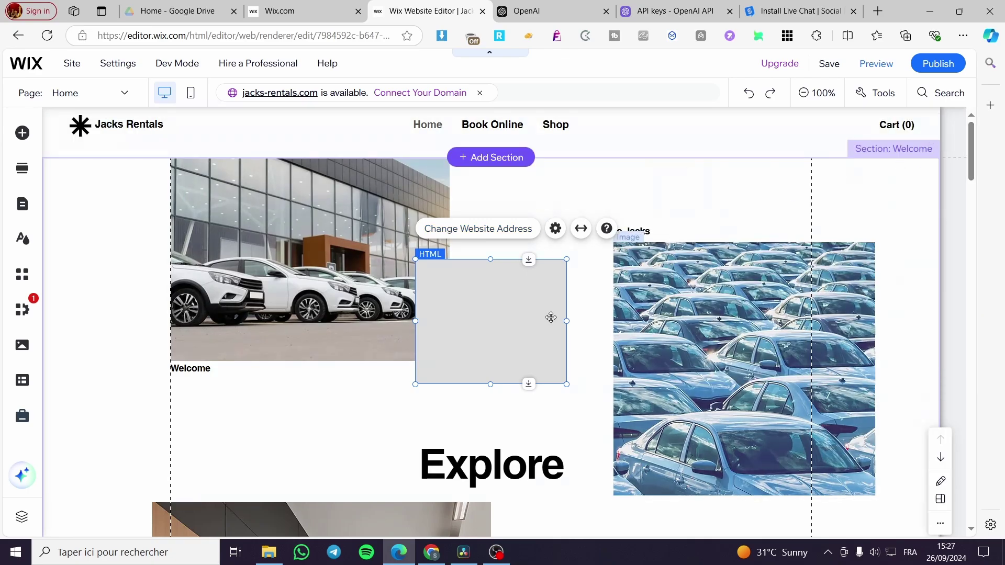
Move the embedded chat box down to the right edge of the page, level with "Start your journey" and just above Our Fleet
drag(516, 328, 892, 331)
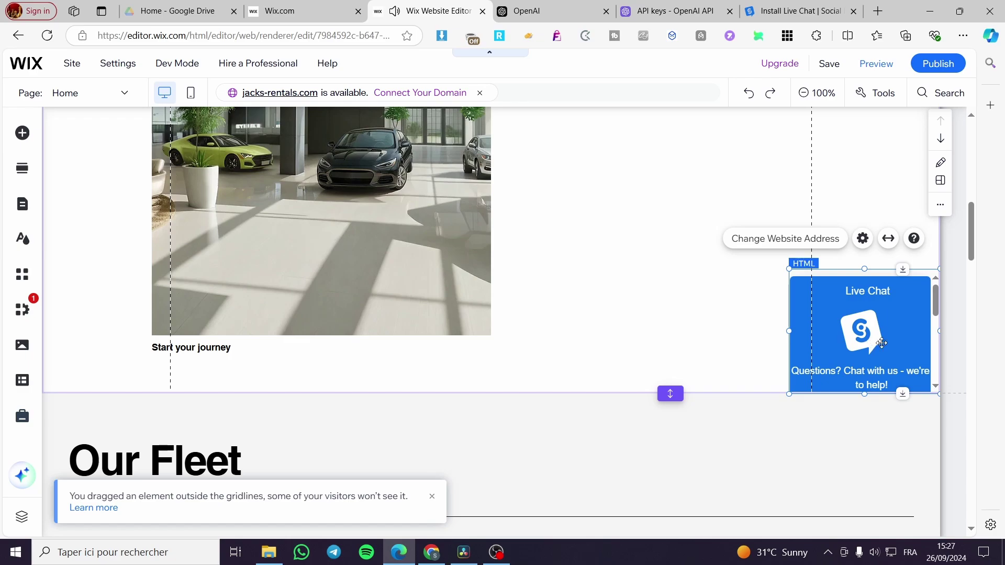
drag(872, 343, 859, 343)
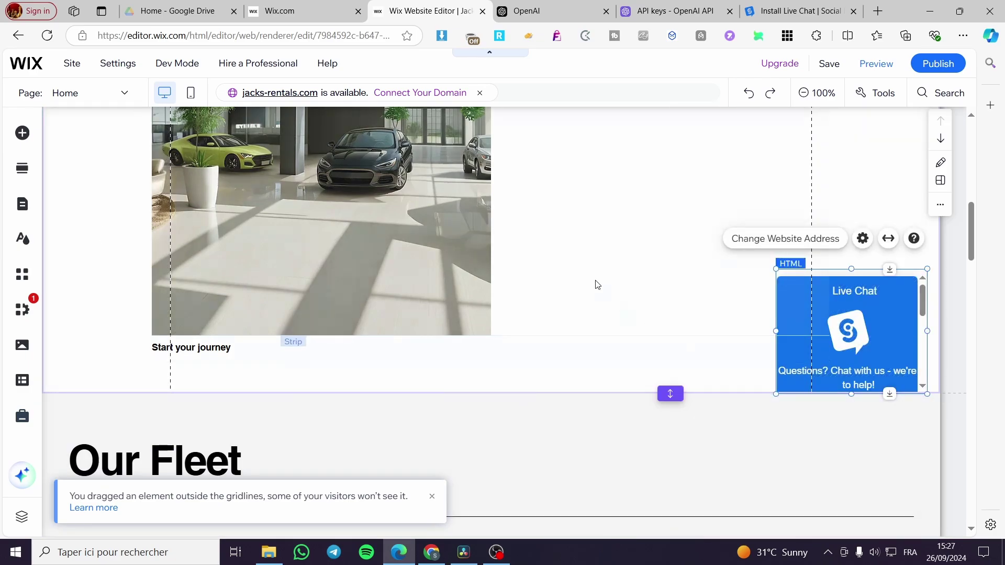
click(550, 11)
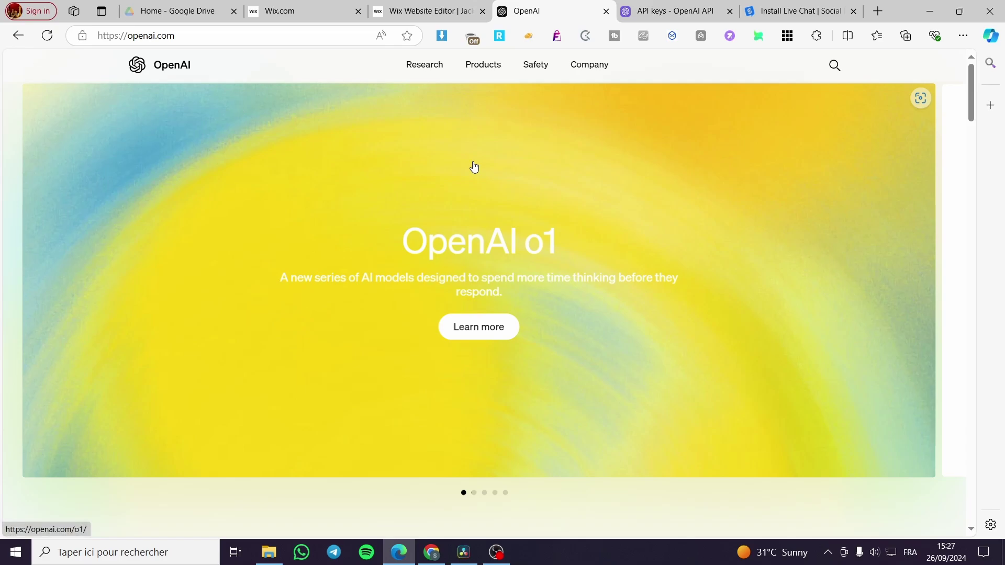
click(426, 11)
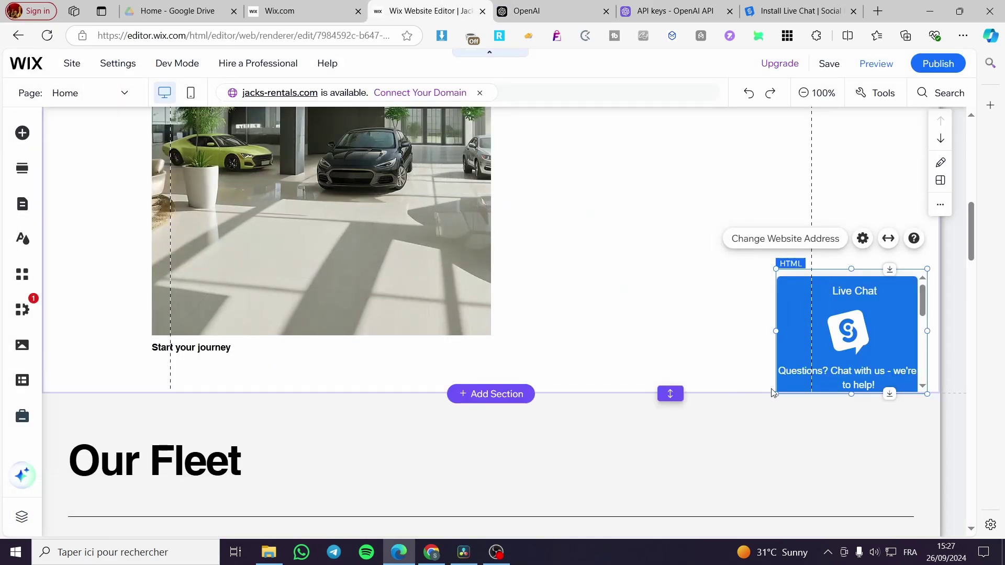
drag(838, 358, 852, 357)
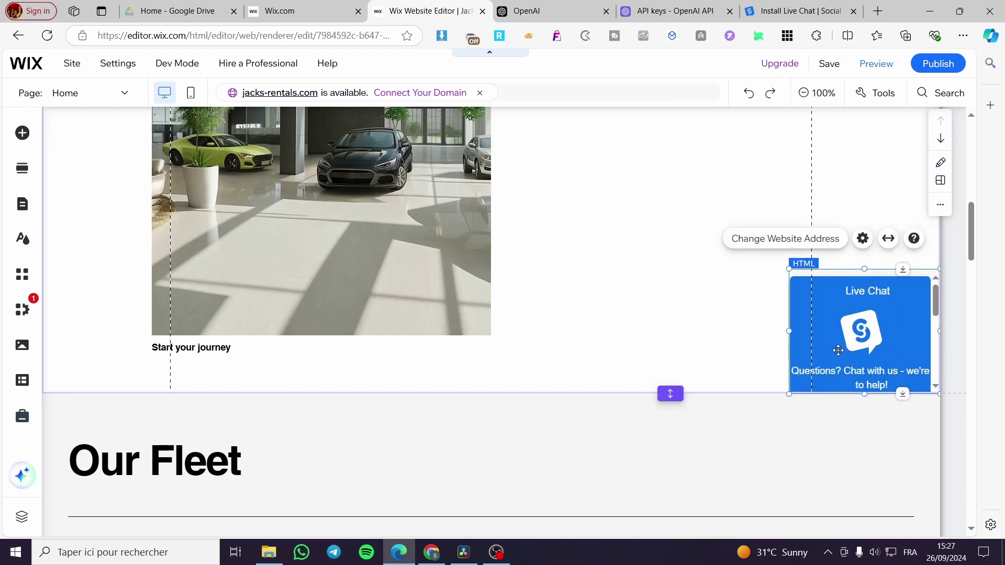
Publish the site and open the live page at the embedded chat box
click(938, 64)
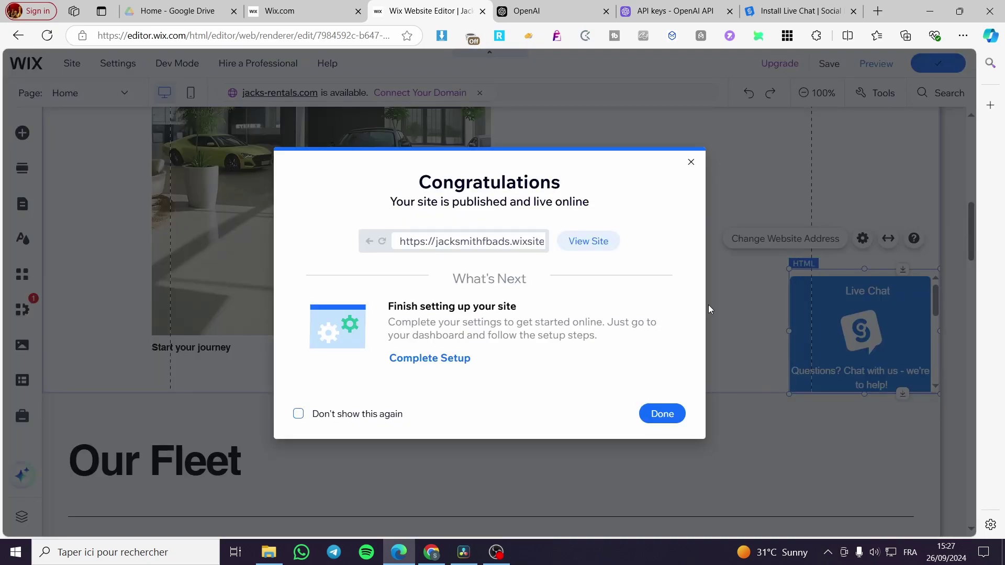
click(588, 242)
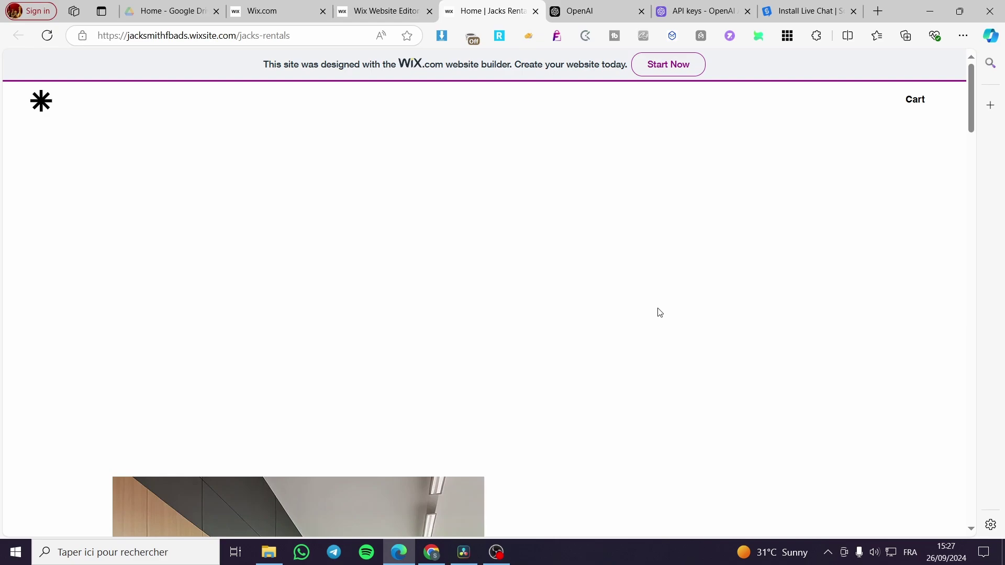
scroll(657, 308, down, 7)
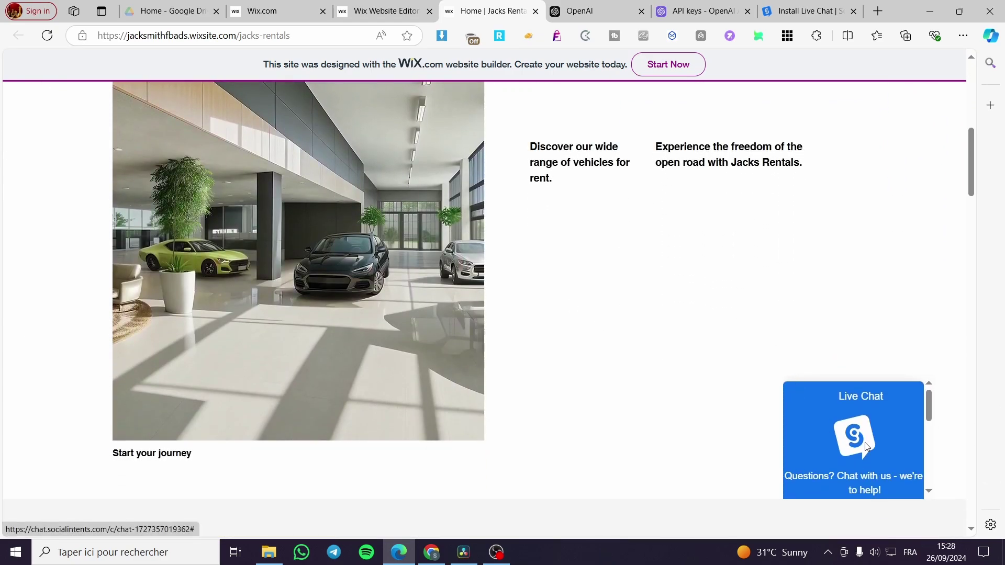
Open the live chat on the published page and look through its name, email and question form
click(863, 399)
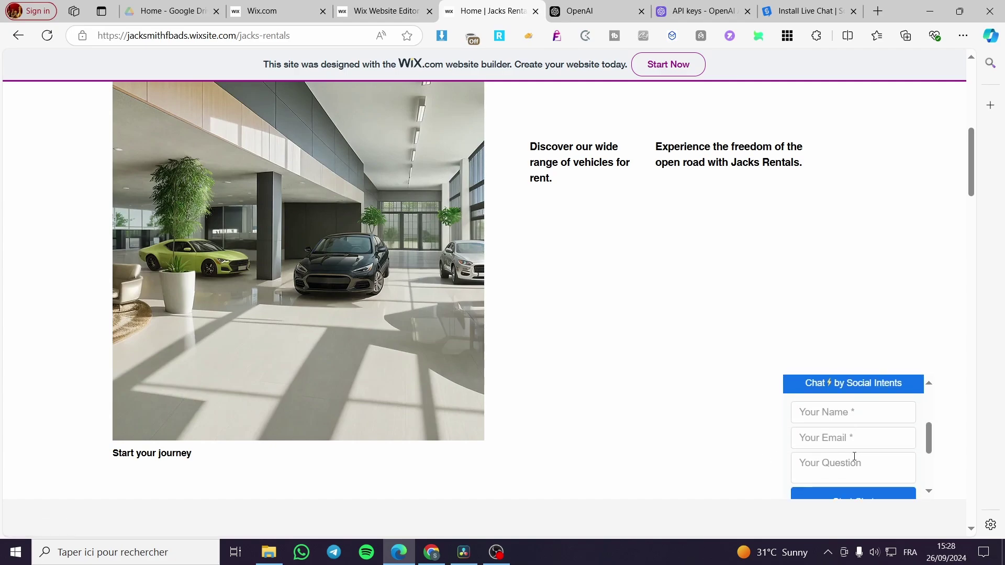
scroll(864, 445, down, 3)
scroll(869, 423, down, 1)
scroll(866, 426, up, 3)
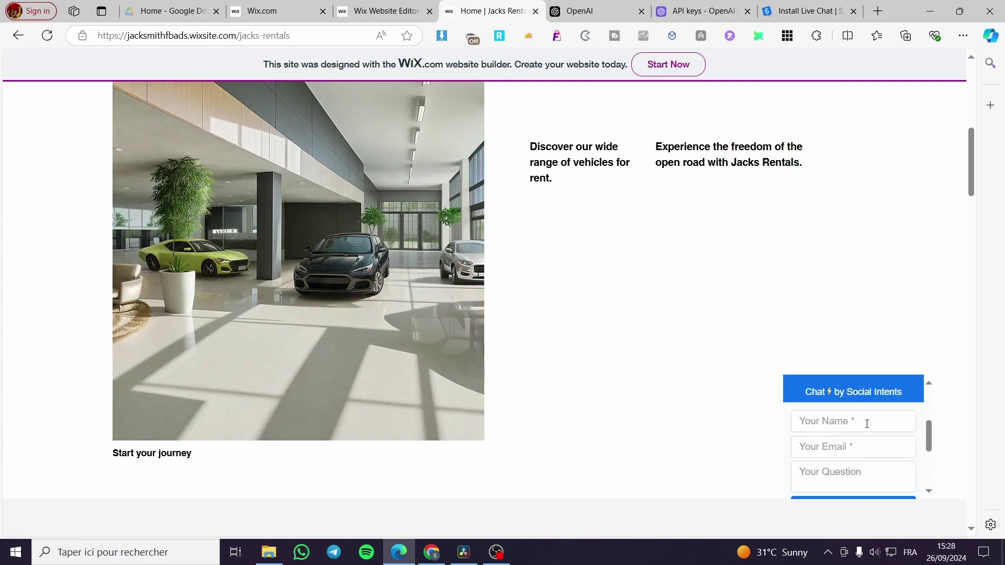
scroll(865, 422, down, 3)
scroll(862, 440, up, 3)
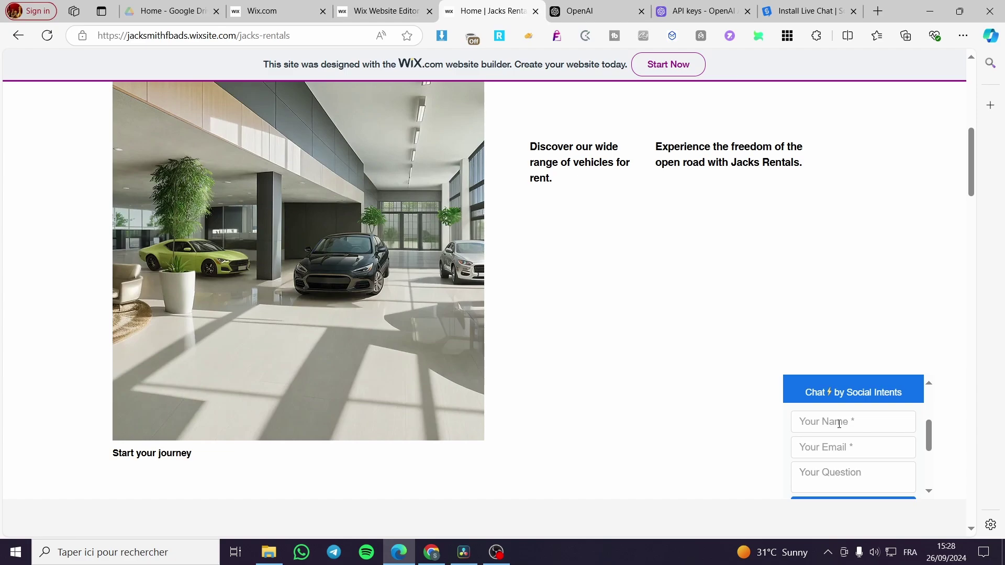
scroll(836, 447, down, 2)
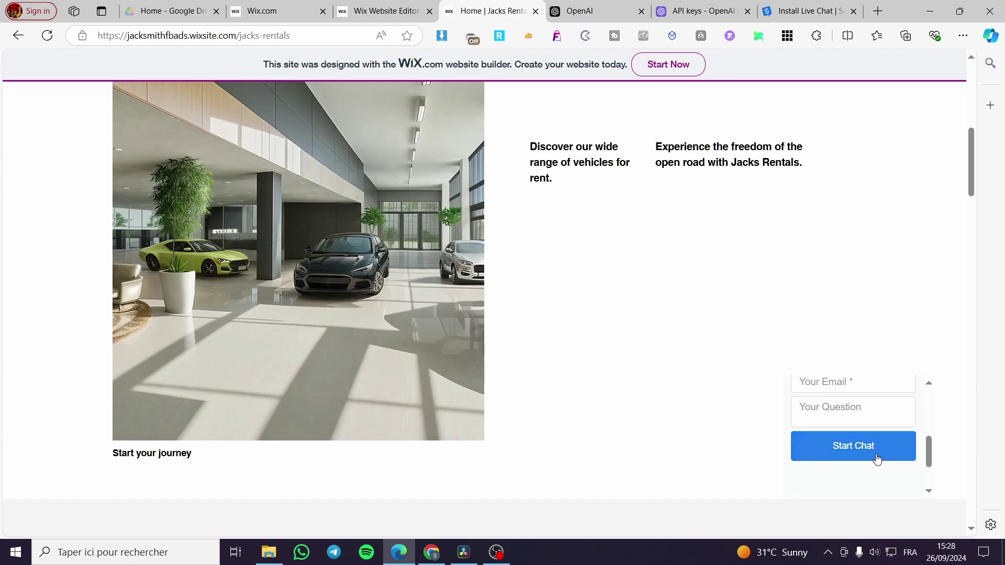
Try to start a chat with the form left empty and check the form's required fields
scroll(871, 440, down, 2)
scroll(845, 434, up, 1)
click(844, 433)
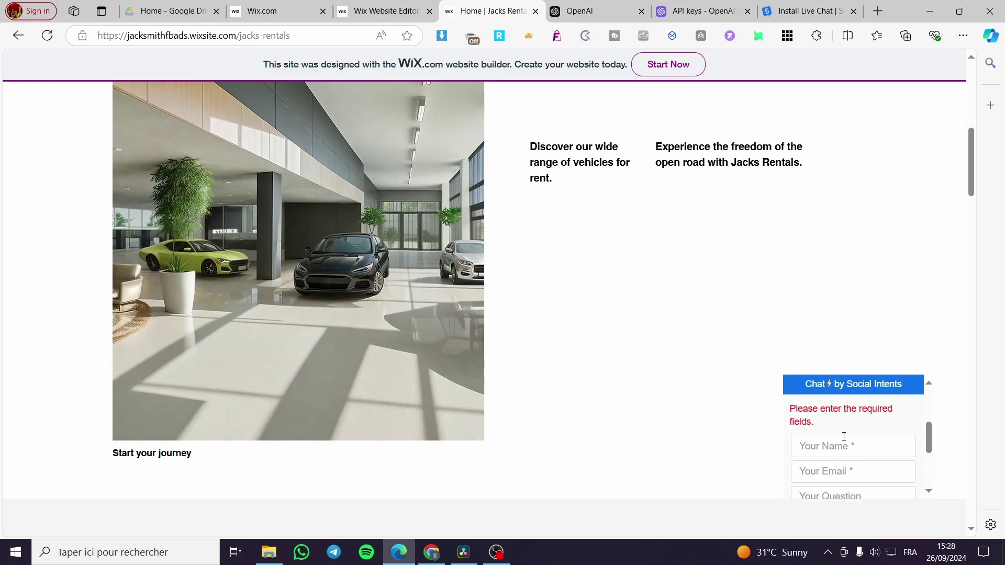
scroll(844, 438, down, 3)
scroll(846, 427, up, 3)
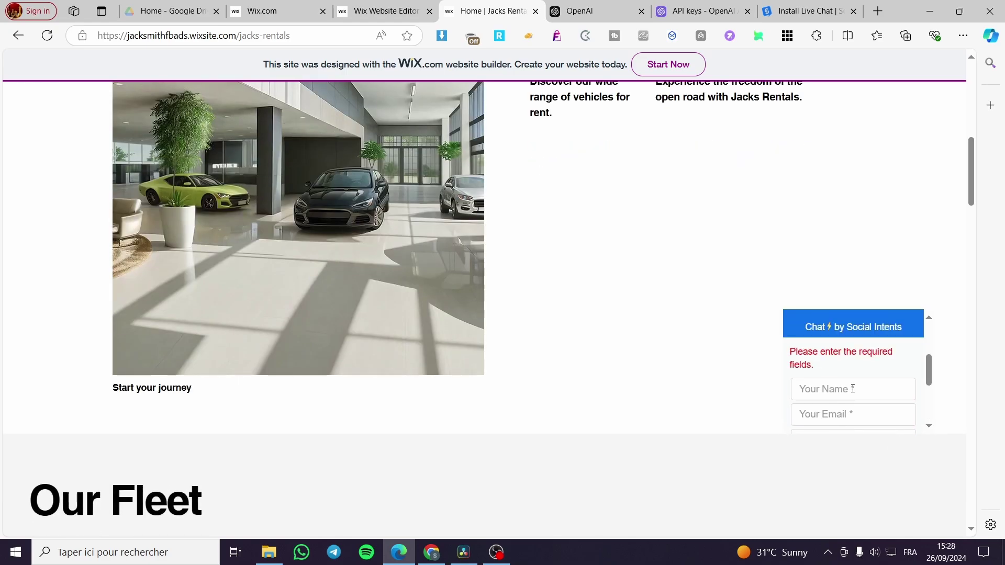
click(885, 390)
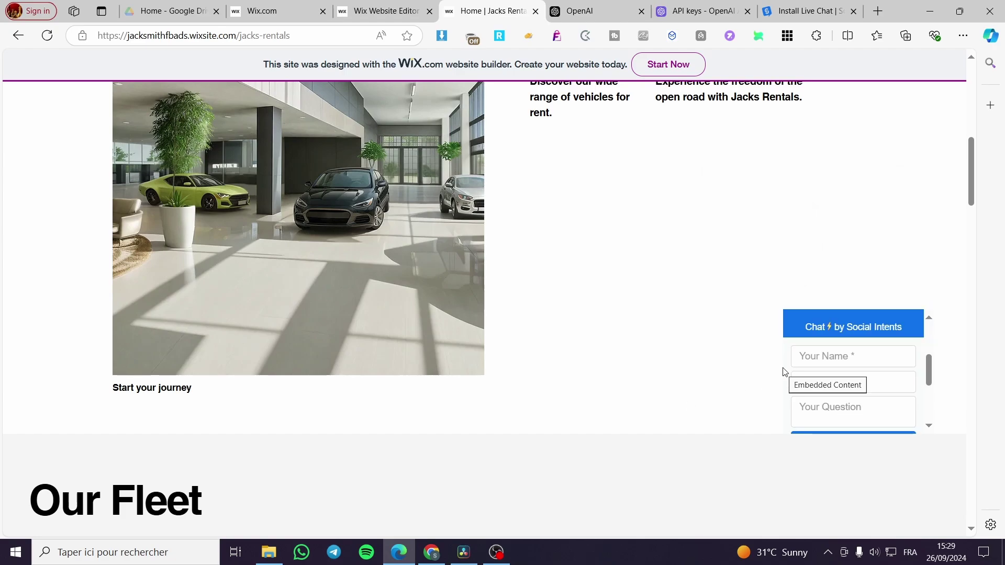
scroll(832, 375, down, 1)
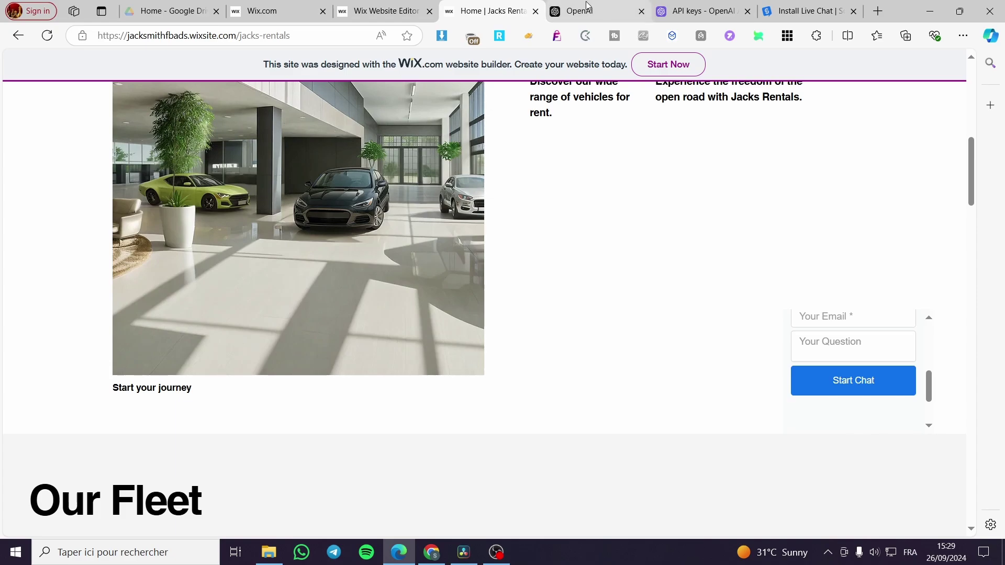
Review the OpenAI, API keys and Social Intents installation pages, and return to the chat box on the live Jacks Rentals page
click(605, 12)
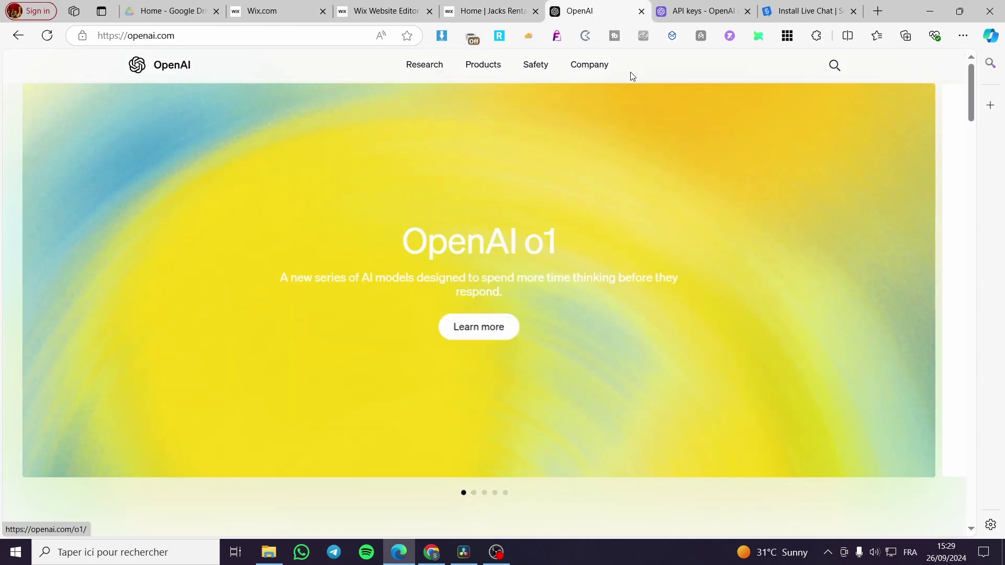
click(688, 6)
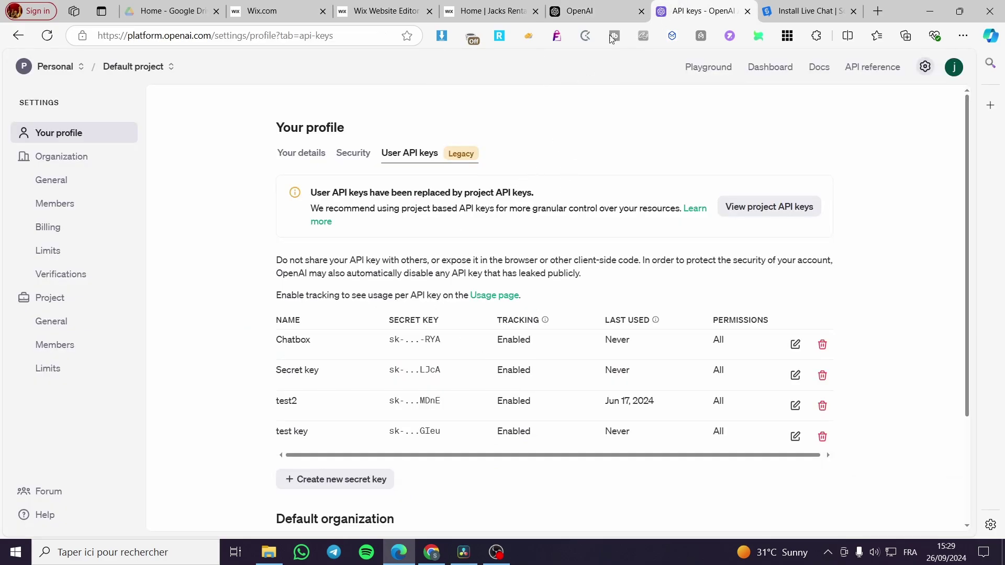
click(806, 11)
scroll(177, 97, up, 5)
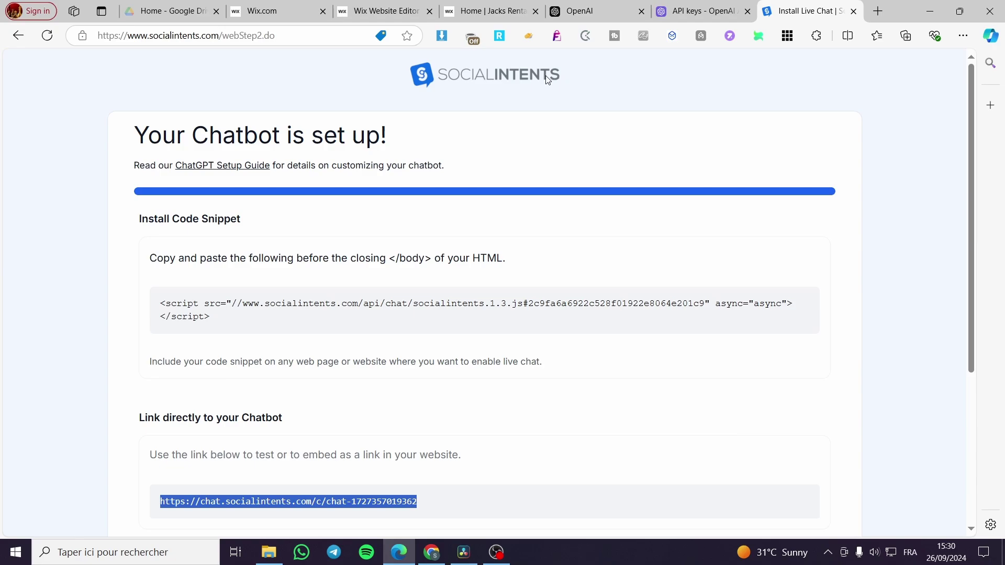
scroll(266, 302, down, 3)
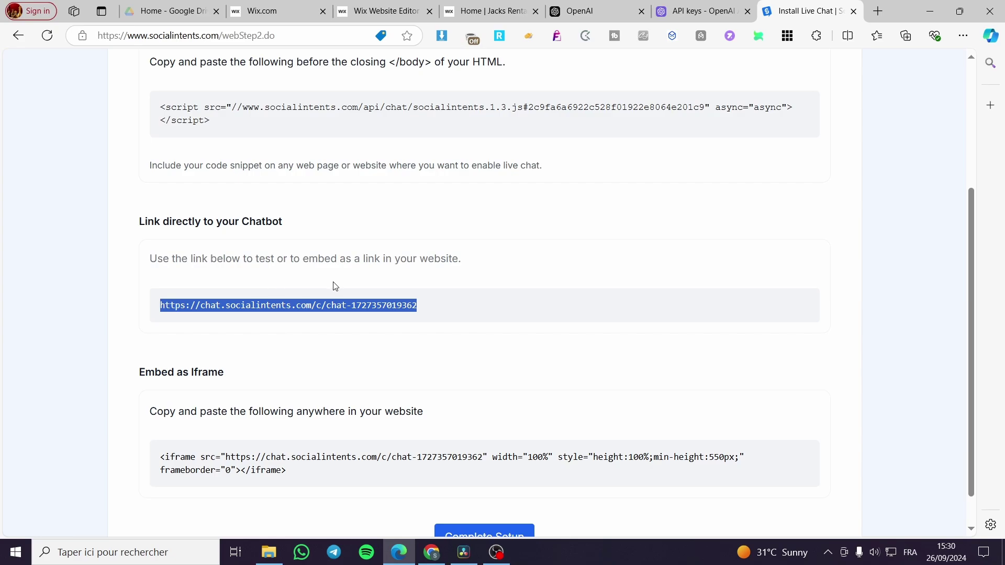
scroll(461, 308, down, 1)
click(503, 10)
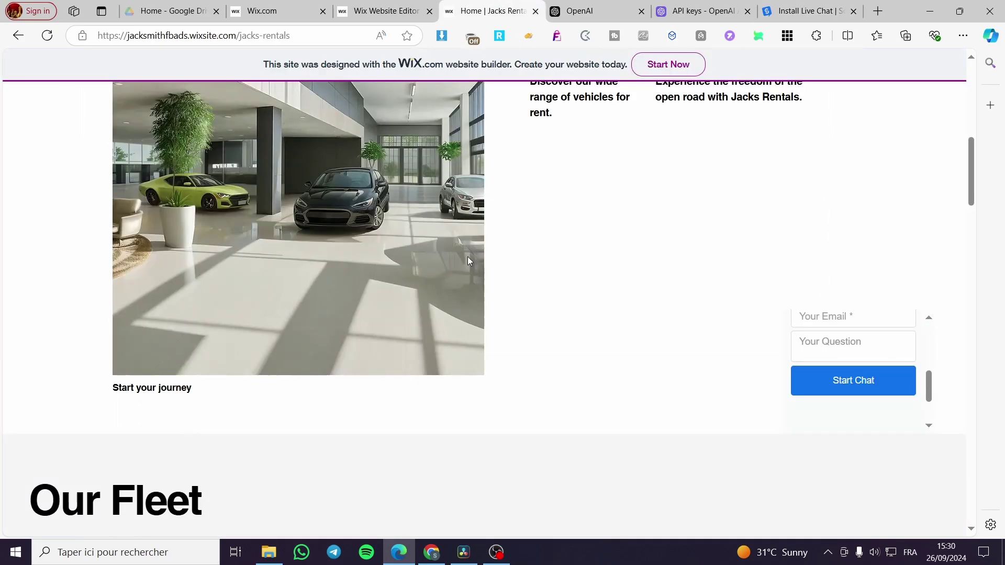
scroll(871, 361, up, 3)
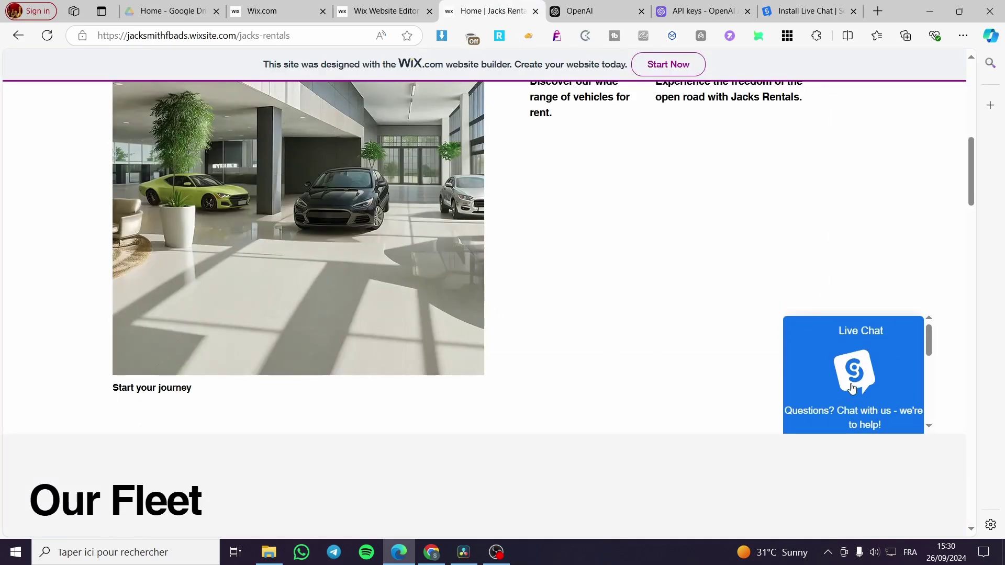